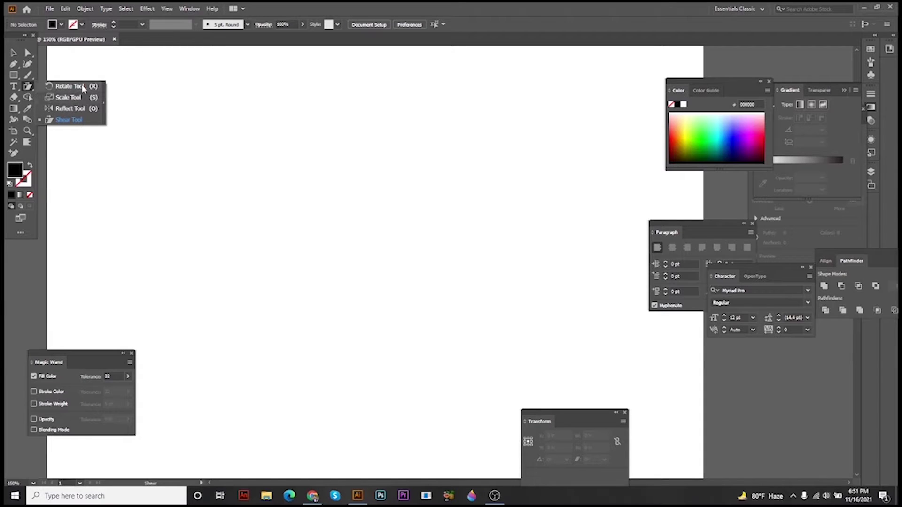
Step: Tear off the Rotate, Scale, Reflect and Shear tool group as a floating toolbar and place it near the main tools
left_click(103, 102)
left_click_drag(60, 96, 299, 141)
left_click(394, 145)
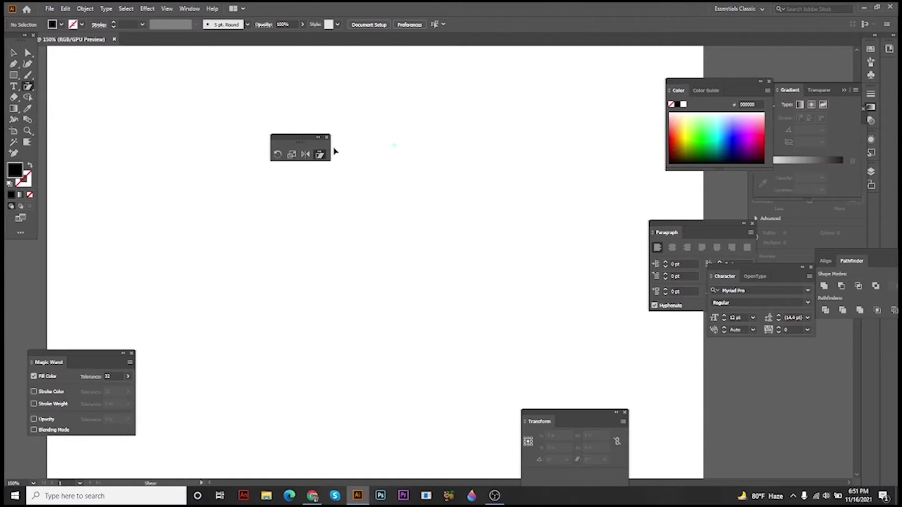
left_click_drag(294, 136, 125, 104)
left_click(14, 52)
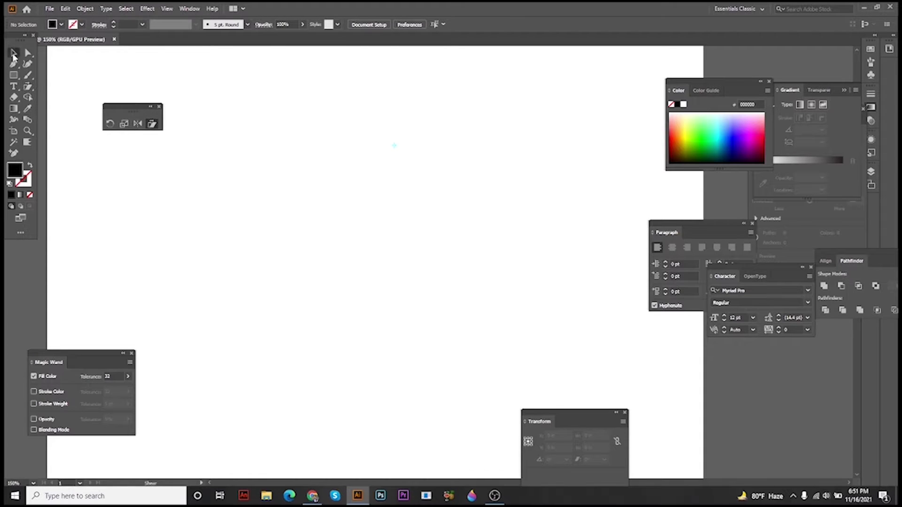
Step: Draw a black filled circle about 1.67 in in diameter on the artboard with the Ellipse Tool
scroll(261, 129, "left", 3)
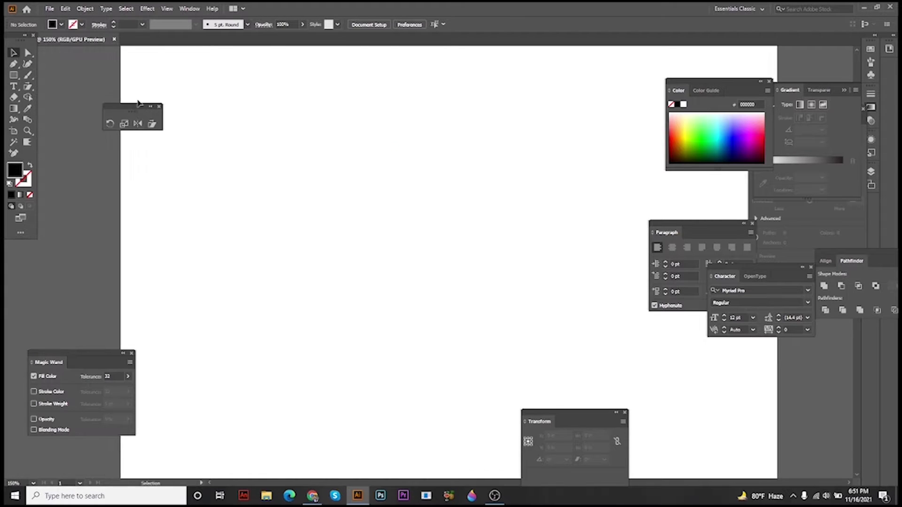
left_click(14, 75)
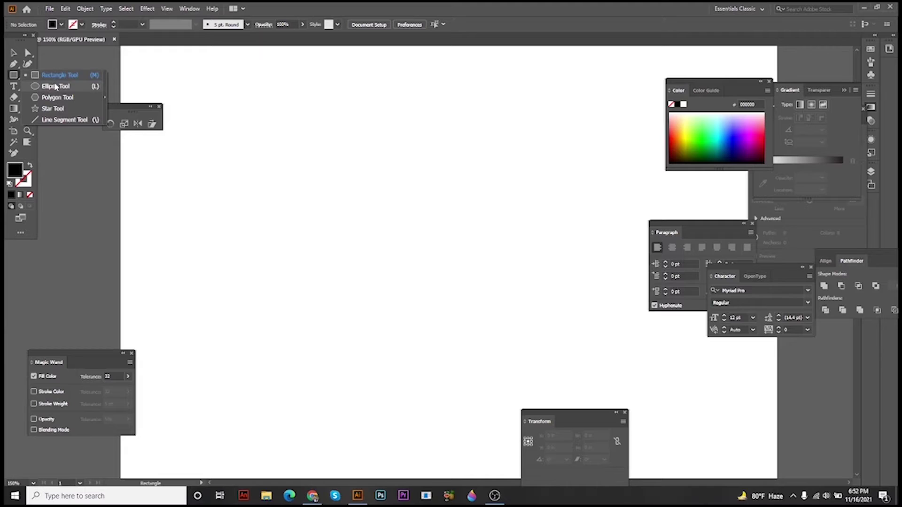
left_click(55, 88)
left_click_drag(267, 203, 378, 312)
left_click(15, 55)
left_click(284, 148)
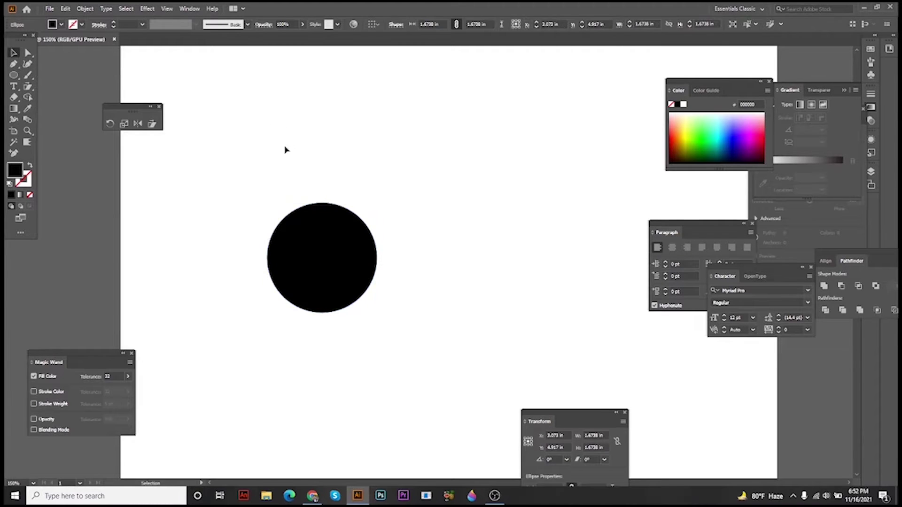
Step: Duplicate the circle with a slight offset up and to the right, and move the Pathfinder panel close to the artwork
scroll(314, 259, "up", 2)
left_click_drag(312, 257, 287, 233)
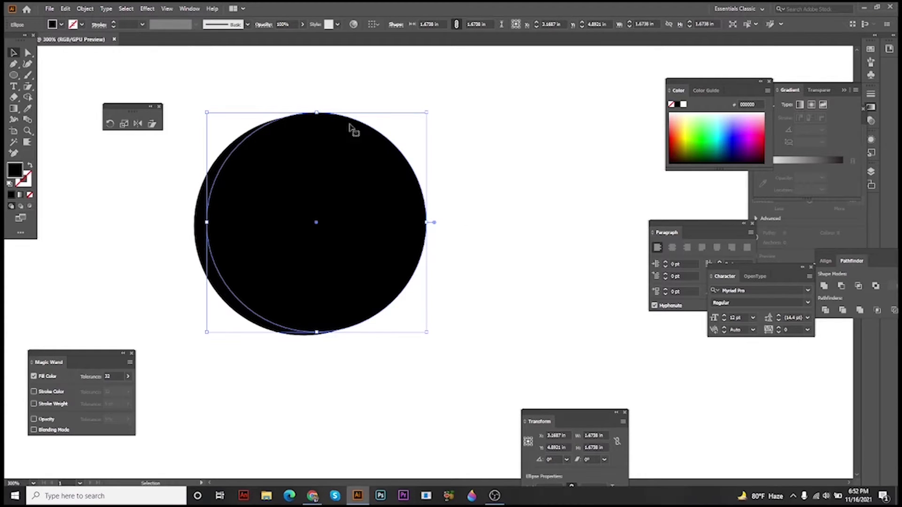
left_click(197, 9)
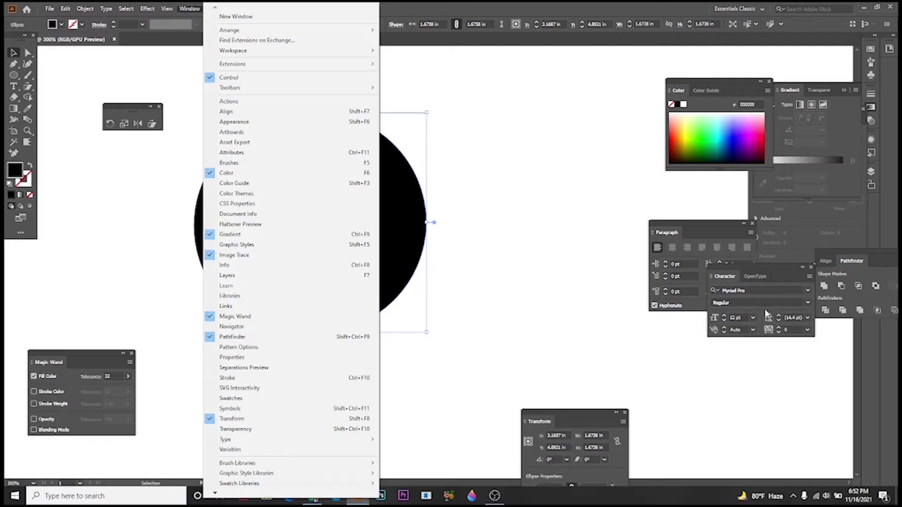
left_click(875, 257)
left_click_drag(875, 257, 588, 210)
Step: Divide the two slightly offset circles with Pathfinder and ungroup the resulting pieces
left_click_drag(475, 306, 206, 240)
left_click(539, 263)
right_click(464, 262)
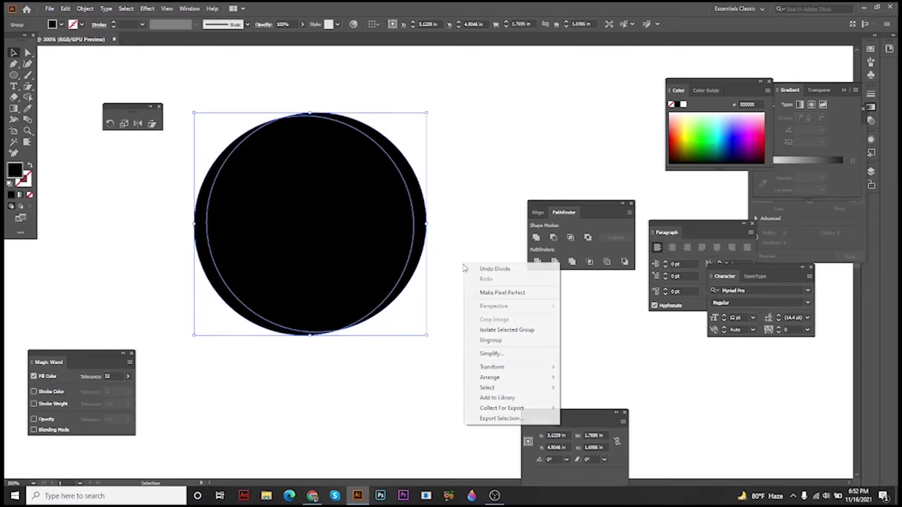
left_click(493, 341)
left_click(495, 323)
Step: Delete the overlap and the right-hand sliver so only a thin left crescent is left
left_click_drag(474, 258, 368, 280)
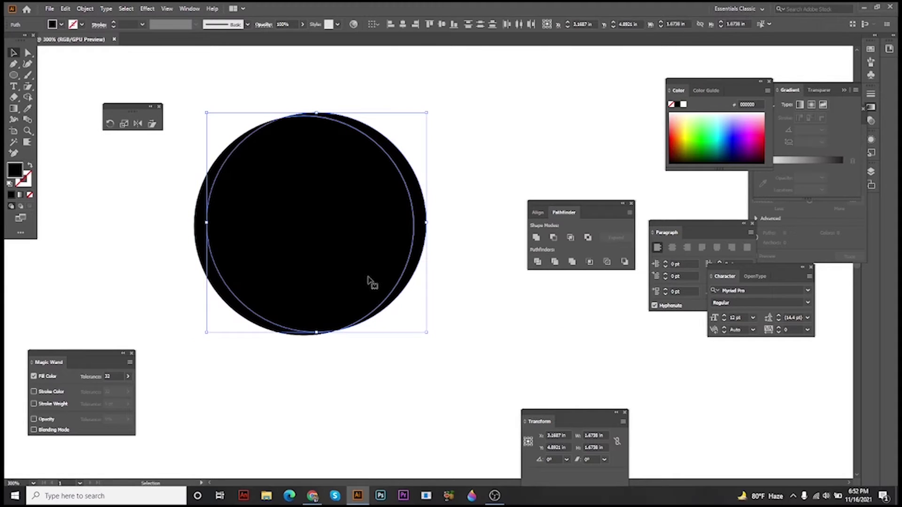
key("Delete")
left_click_drag(425, 329, 335, 239)
key("Delete")
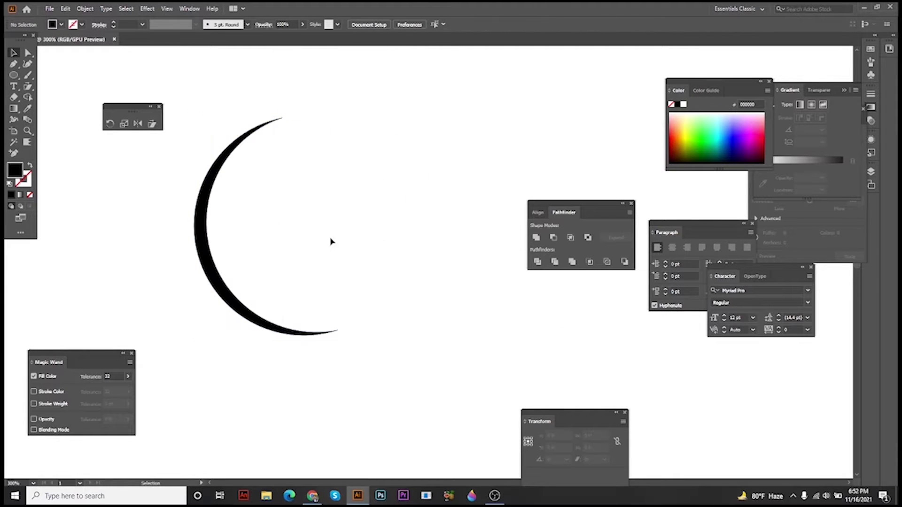
Step: Undo the thin crescent's cutting steps and the offset duplicate, going back to the single circle
key("ctrl+z")
key("ctrl+z")
key("ctrl+z")
key("ctrl+z")
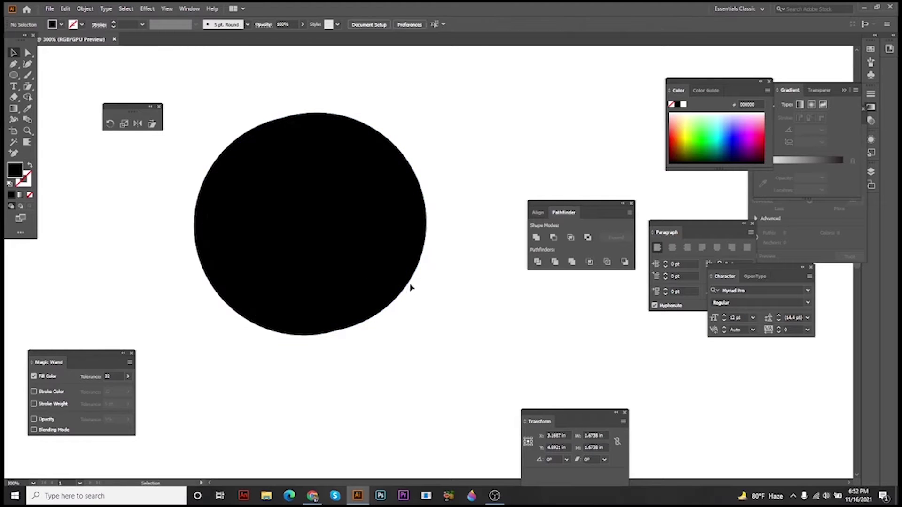
key("ctrl+z")
key("ctrl+z")
key("ctrl+z")
Step: Duplicate the circle with a wider offset up and to the right, and divide the pair into ungrouped pieces
left_click_drag(312, 245, 333, 230)
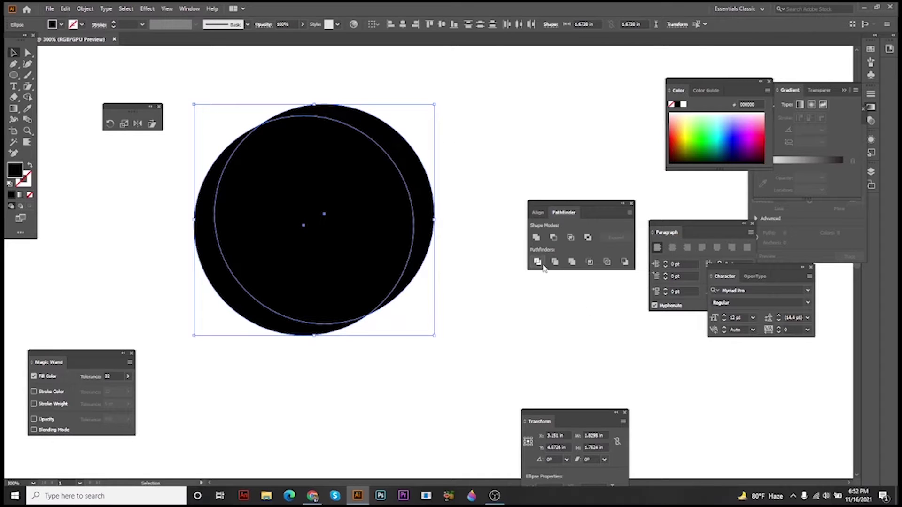
right_click(427, 277)
left_click(458, 356)
Step: Delete the overlap and the right-hand piece of the divided circles, leaving a thicker left crescent
left_click(459, 286)
left_click(383, 275)
key("Delete")
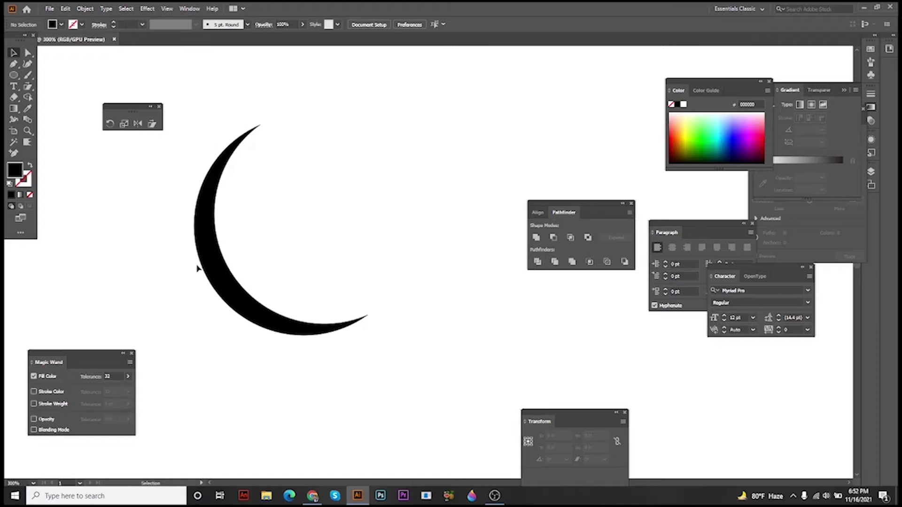
Step: Try to rotate the crescent freely around its own center
left_click(218, 286)
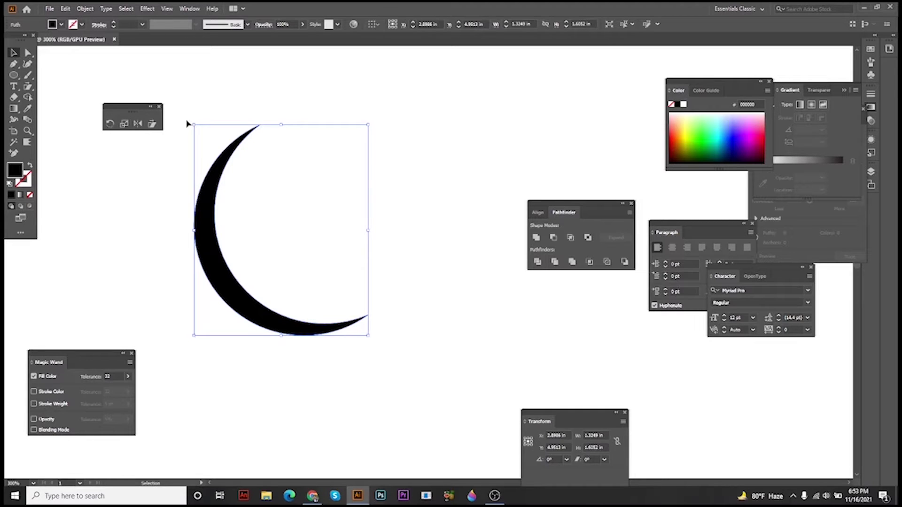
left_click_drag(189, 124, 220, 146)
key("ctrl+z")
left_click(111, 124)
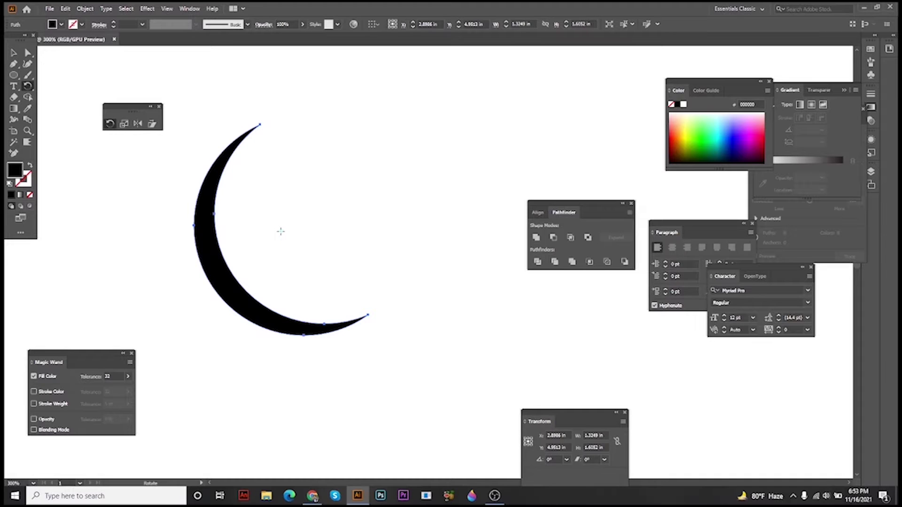
mouse_move(281, 231)
left_mouse_down()
mouse_move(276, 243)
mouse_move(284, 233)
left_mouse_up()
key("ctrl+z")
Step: Rotate the crescent by -29.56° around its lower tip
left_click(369, 315, "alt")
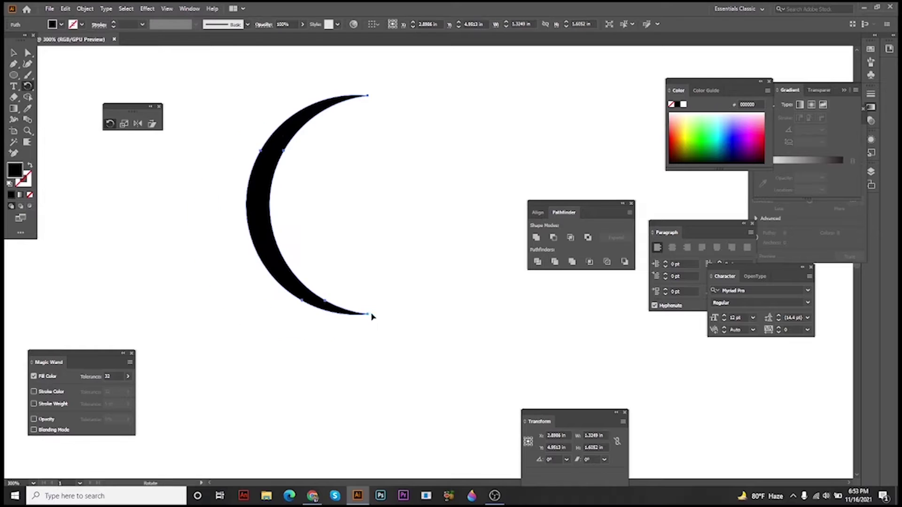
left_click(93, 103)
key("v")
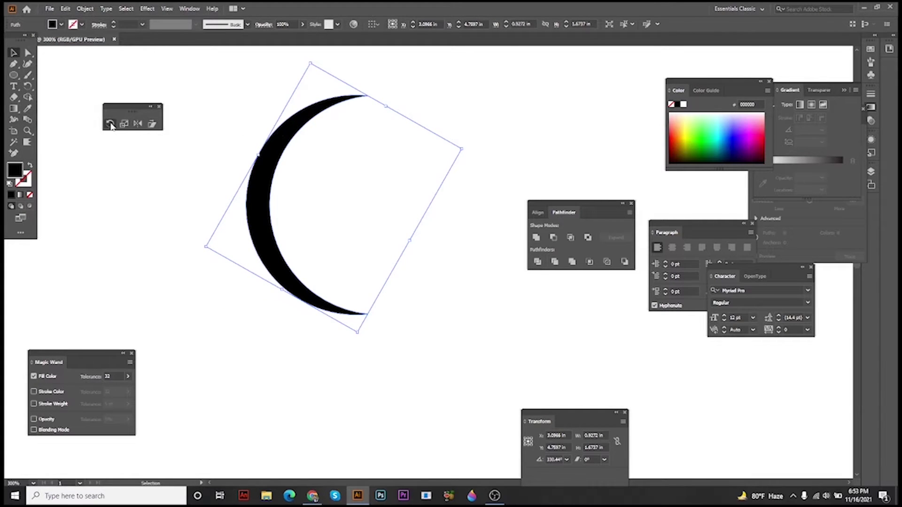
key("r")
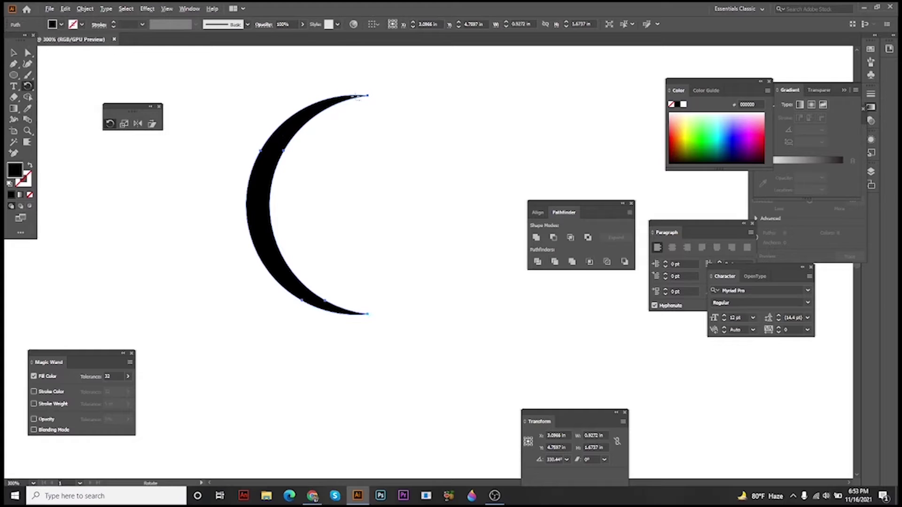
left_click(379, 102, "alt")
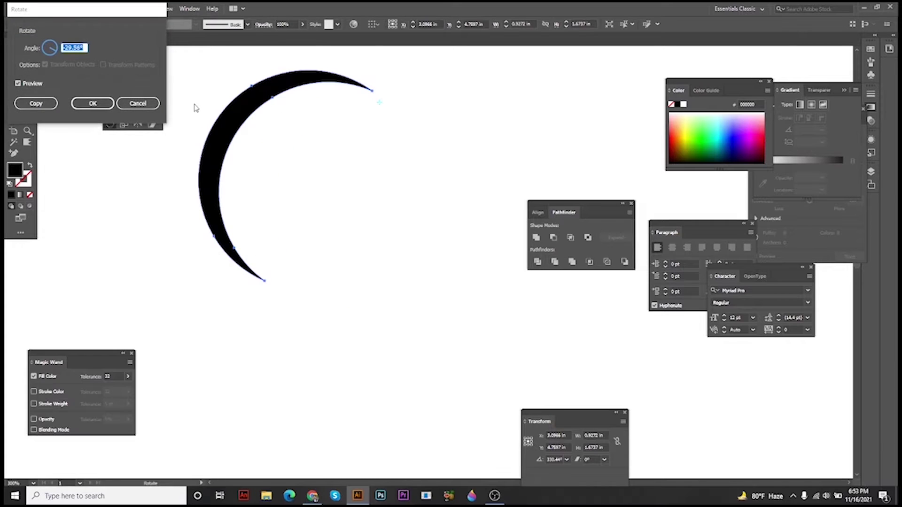
left_click(137, 103)
Step: Swing the crescent around a pivot beside its tip, and make a slightly rotated copy around the same point
left_click_drag(366, 291, 386, 210)
scroll(403, 130, "down", 1)
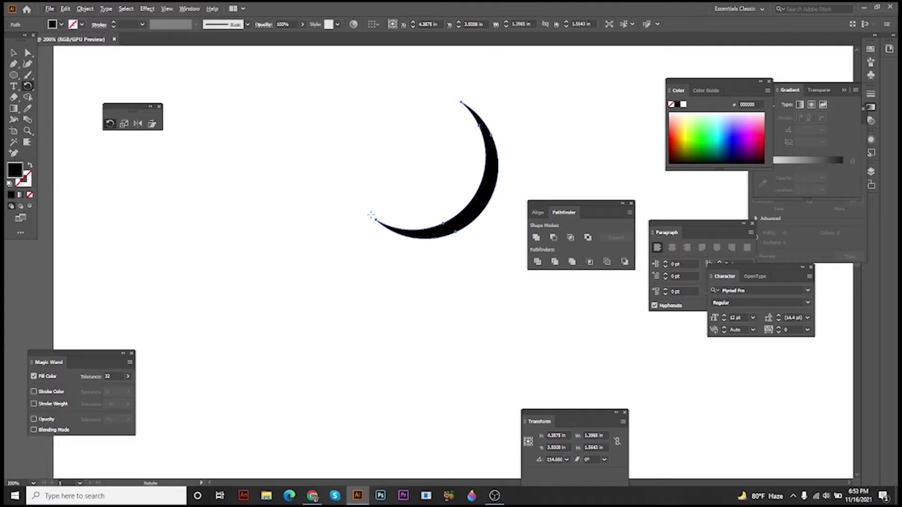
left_click_drag(372, 212, 348, 211)
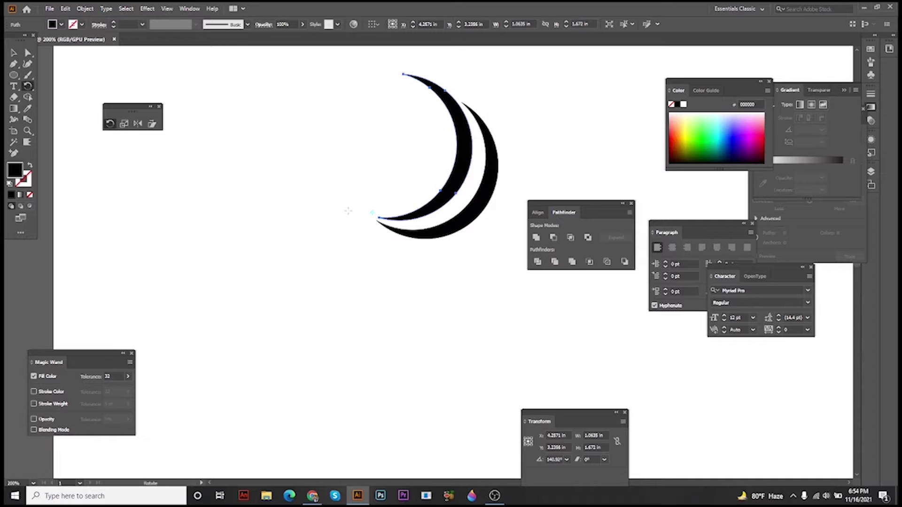
key("v")
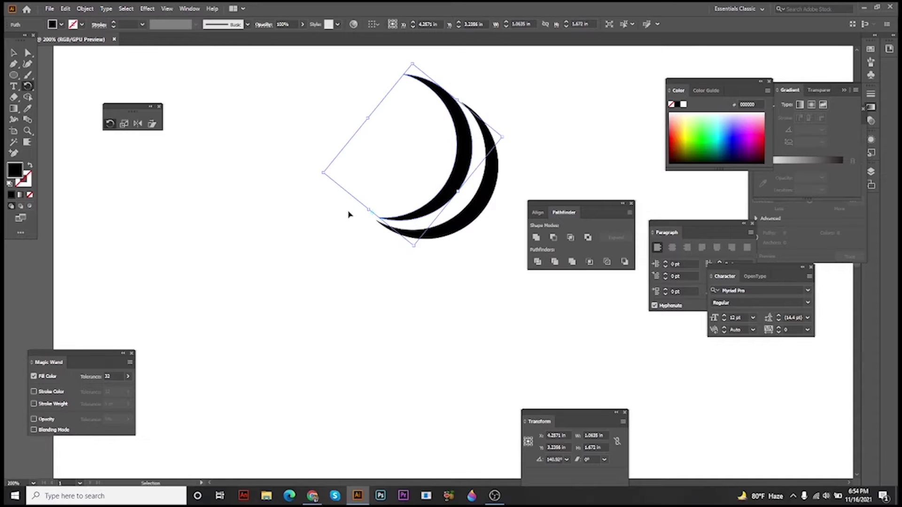
Step: Repeat the rotated copy around the pivot until the crescents complete a full circular swirl
key("ctrl+d")
key("ctrl+d")
key("ctrl+d")
key("ctrl+d")
key("ctrl+d")
key("ctrl+d")
key("ctrl+d")
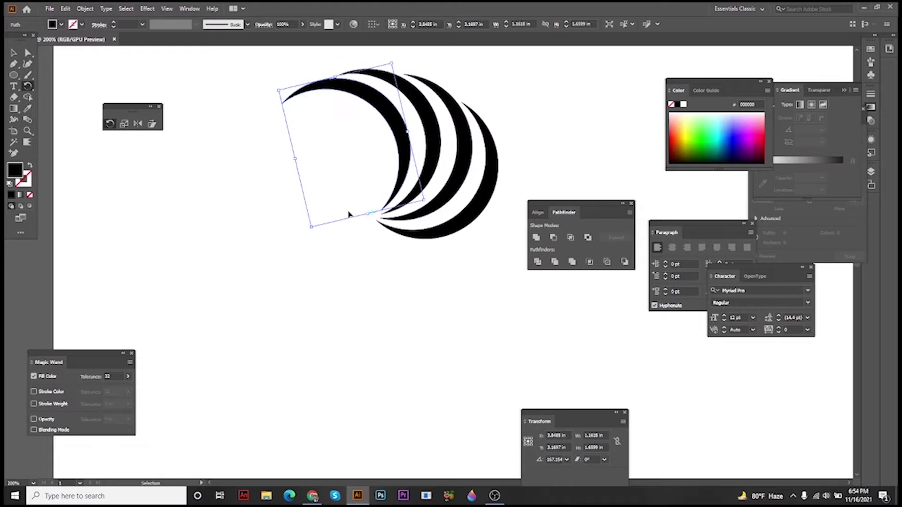
key("ctrl+d")
key("ctrl+d")
key("ctrl+d")
key("ctrl+d")
key("ctrl+d")
key("ctrl+d")
key("ctrl+d")
key("ctrl+d")
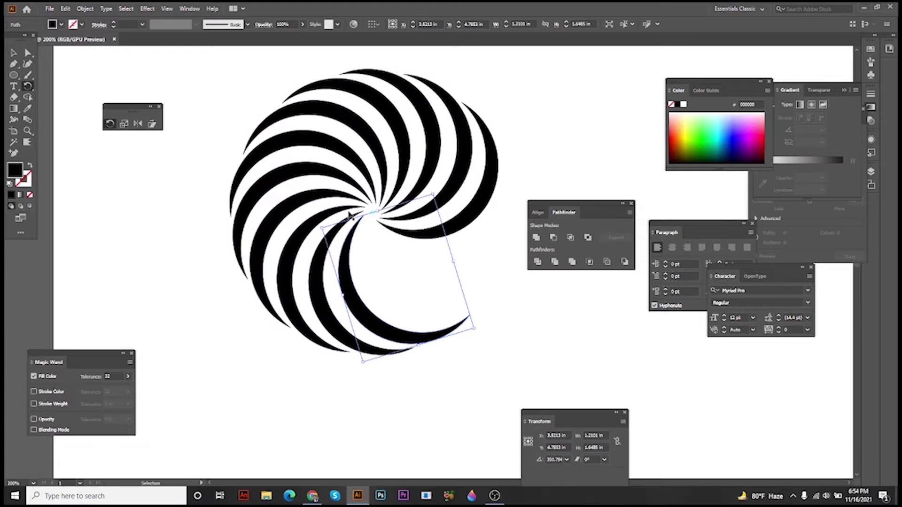
key("r")
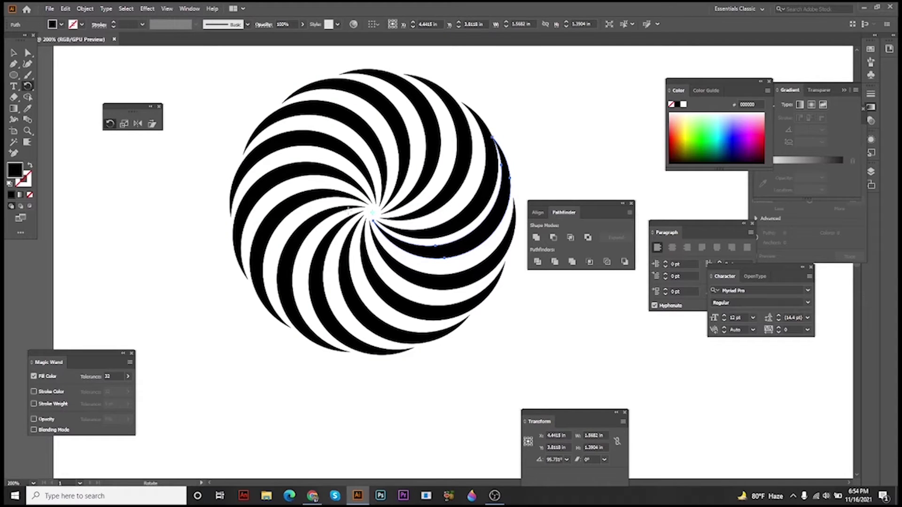
Step: Select the whole crescent swirl and move it to the left edge of the artboard
left_click(15, 50)
left_click_drag(594, 130, 293, 273)
scroll(450, 147, "down", 4)
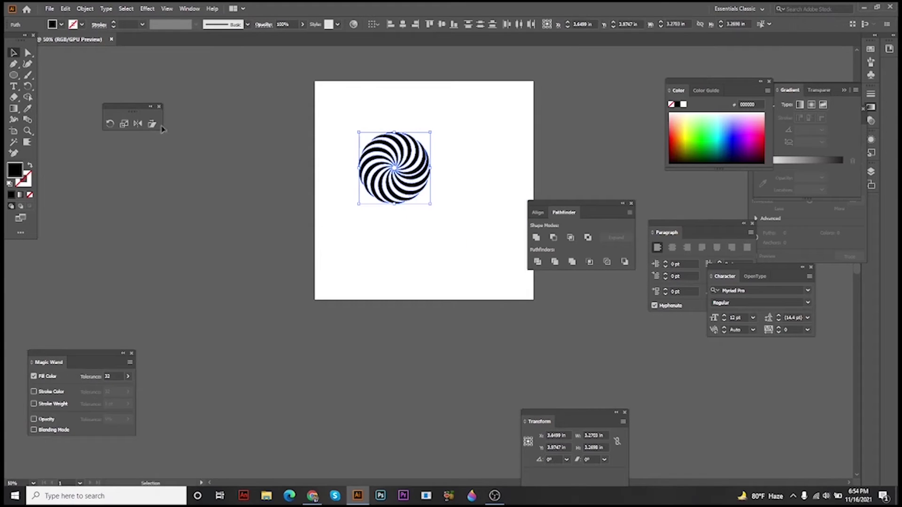
scroll(439, 161, "up", 2)
scroll(399, 188, "down", 1)
left_click_drag(399, 173, 267, 205)
Step: Draw a new black circle about 2.49 in in diameter on the empty part of the artboard
key("l")
scroll(360, 179, "up", 2)
left_click_drag(325, 138, 489, 301)
left_click(15, 54)
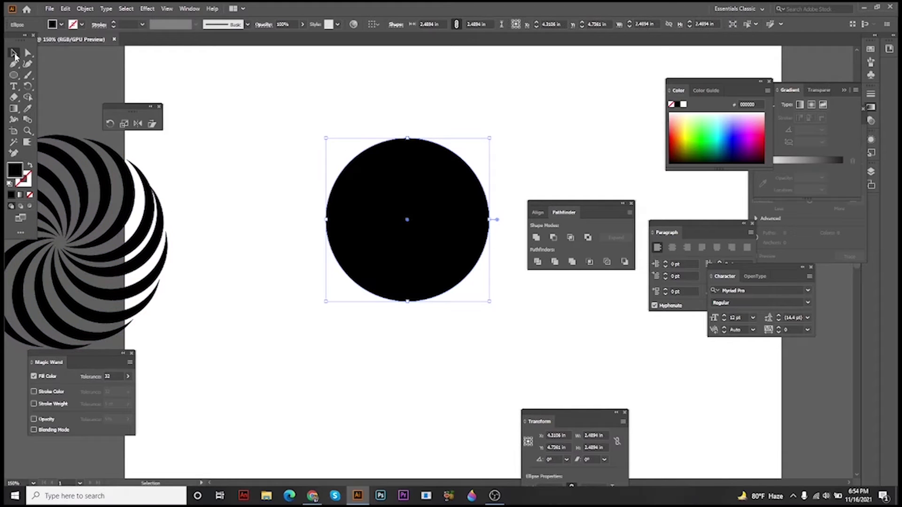
left_click(297, 135)
Step: Duplicate the new circle with a small offset to the right and slightly upward
scroll(359, 191, "up", 3)
scroll(338, 217, "down", 1)
left_click_drag(382, 213, 397, 212)
left_click_drag(342, 221, 346, 212)
left_click(273, 149)
left_click_drag(282, 221, 310, 221)
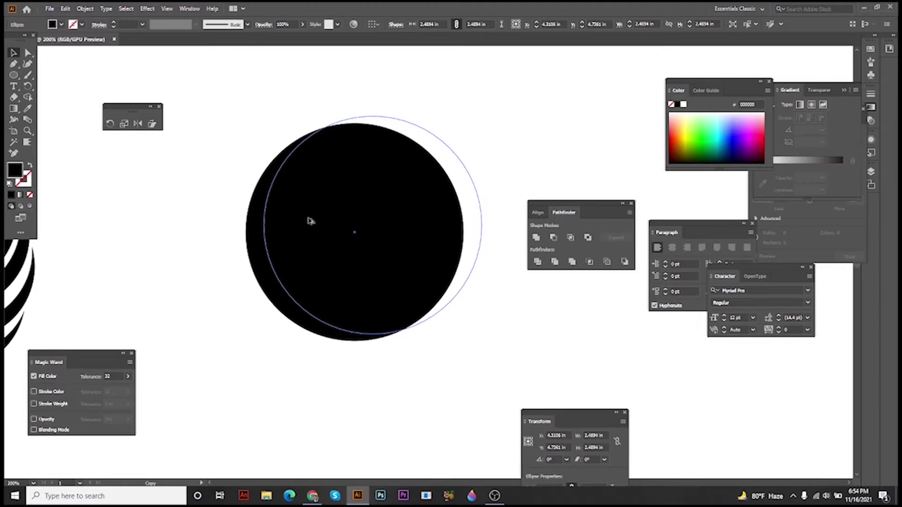
left_click_drag(310, 220, 310, 220)
Step: Divide the two new overlapping circles with Pathfinder and ungroup the result
left_click(224, 151)
left_click_drag(224, 151, 507, 288)
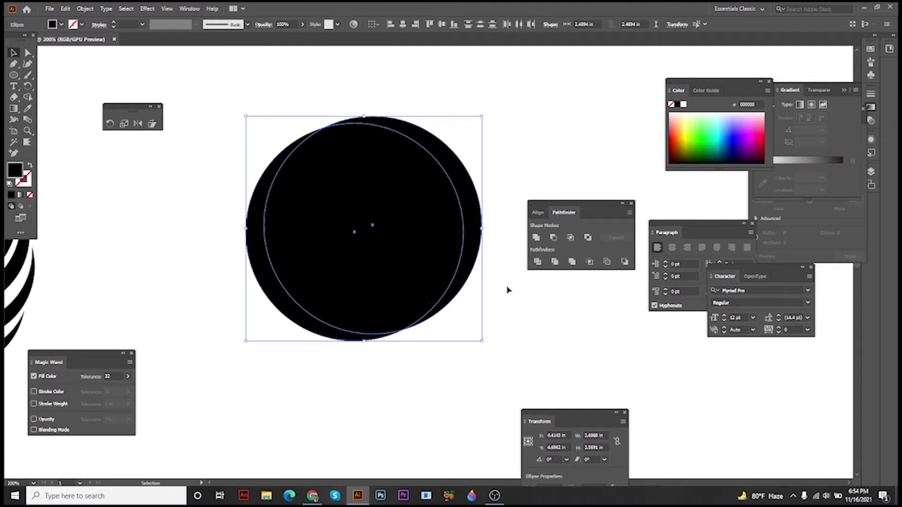
left_click(536, 262)
right_click(361, 247)
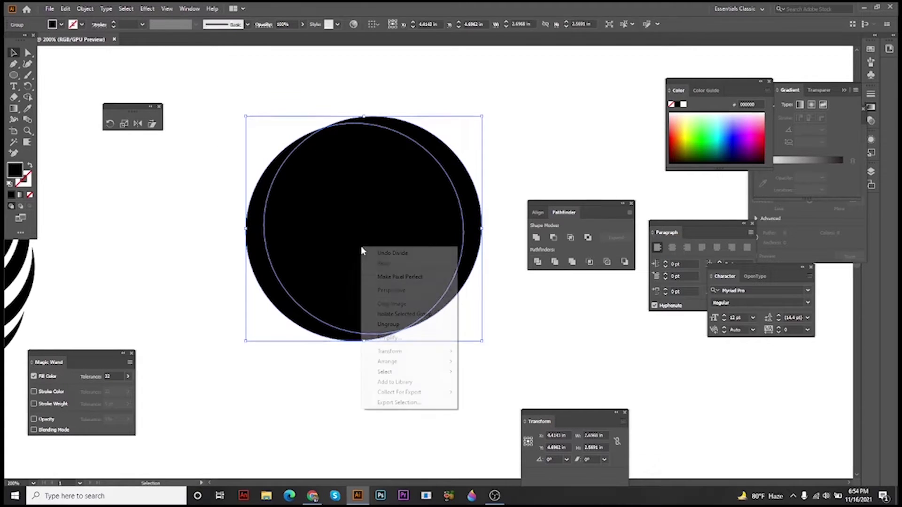
left_click(383, 324)
Step: Delete the central overlap and the right-hand crescent of the new shape
left_click(446, 338)
left_click(413, 240)
key("Delete")
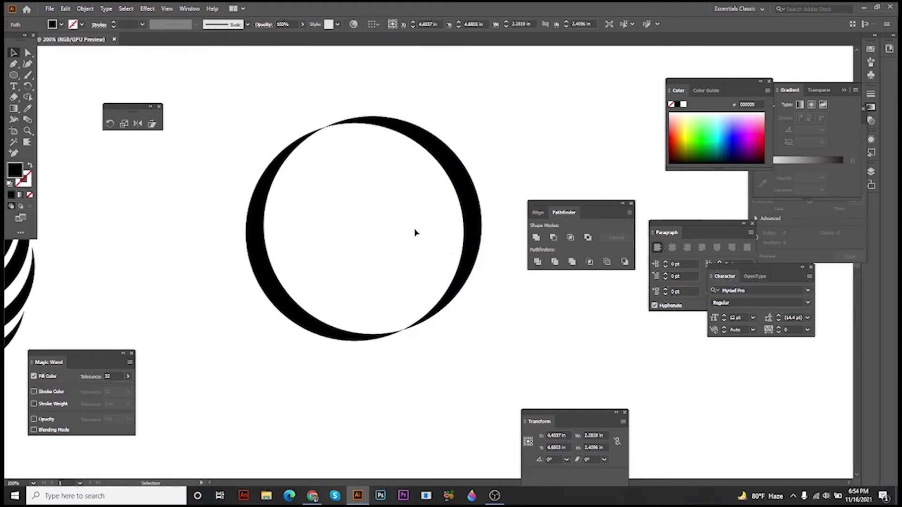
left_click(463, 203)
key("Delete")
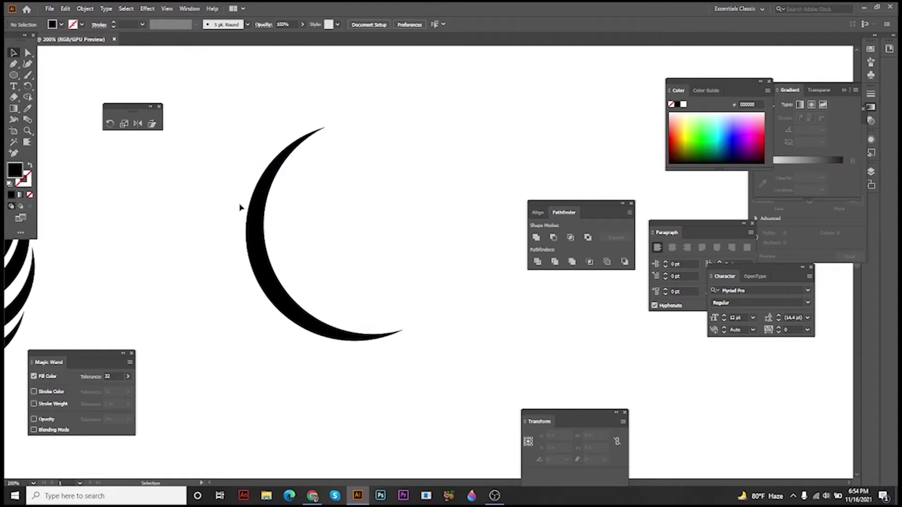
Step: Undo the last deletion and remove the right-hand crescent again, leaving the left crescent selected
left_click(111, 125)
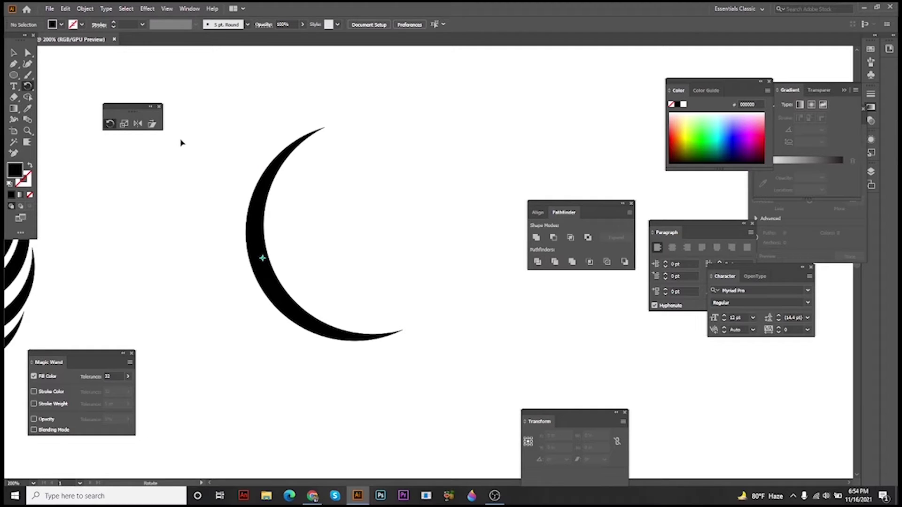
key("ctrl+z")
left_click(15, 51)
left_click(339, 142)
left_click(466, 253)
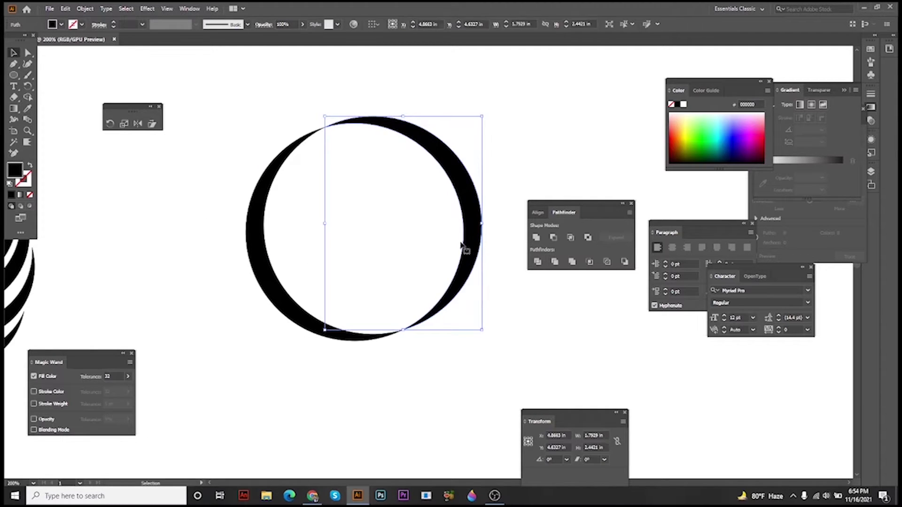
key("Delete")
left_click(258, 203)
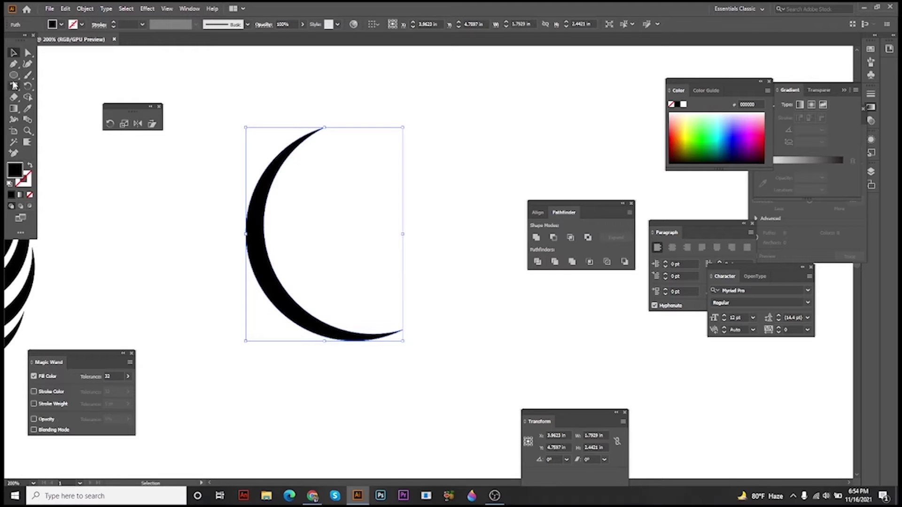
Step: Rotate a copy of the crescent clockwise around its lower-right tip, leaving a narrow gap beside the original
left_click(110, 124)
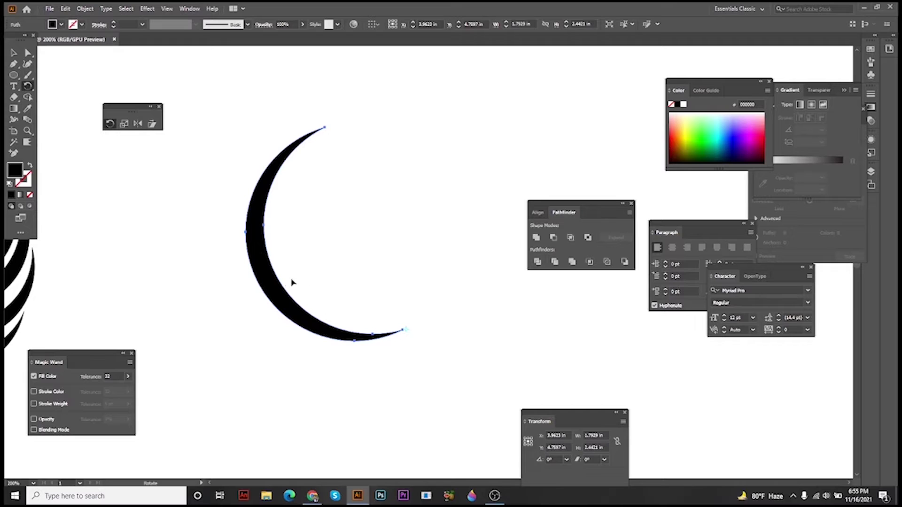
left_click_drag(272, 283, 311, 265)
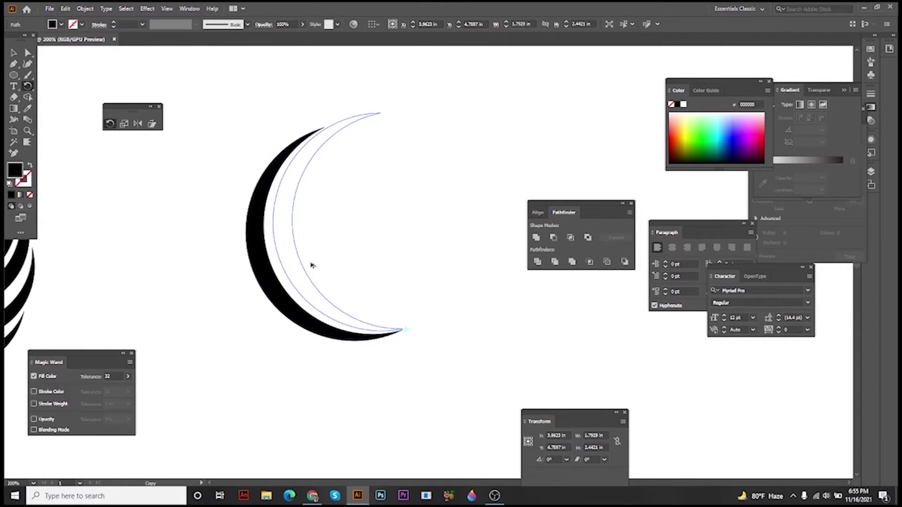
left_click_drag(311, 265, 317, 261)
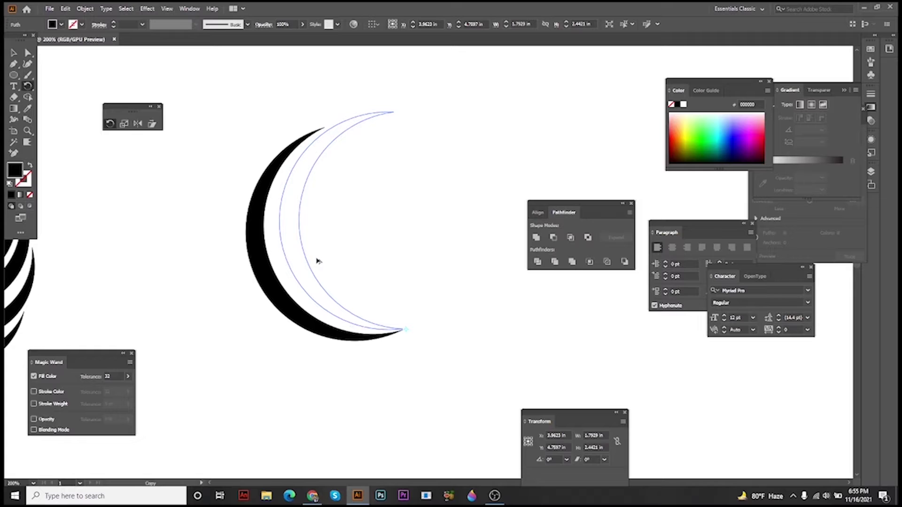
left_click_drag(317, 261, 313, 260)
key("v")
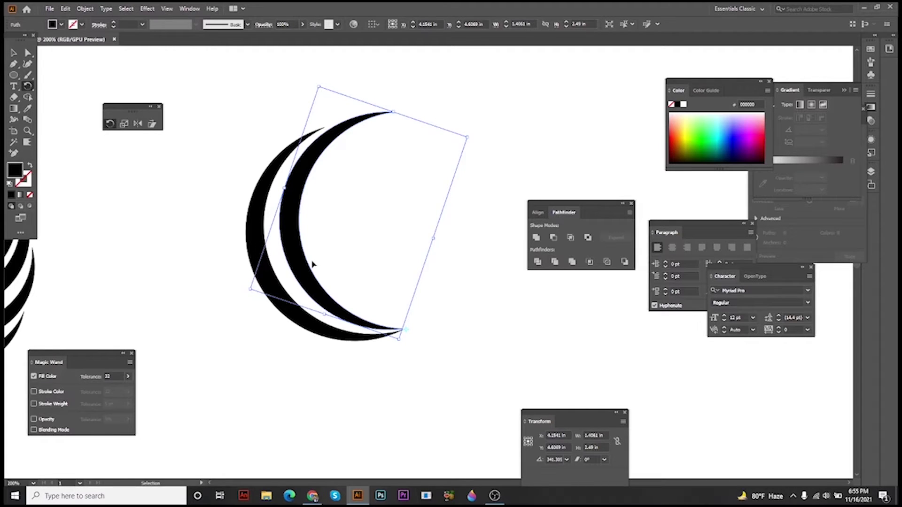
Step: Repeat the rotated crescent copy around the same pivot until the swirl forms a full circle, and deselect it
key("ctrl+d")
key("ctrl+d")
key("ctrl+d")
key("ctrl+d")
key("ctrl+d")
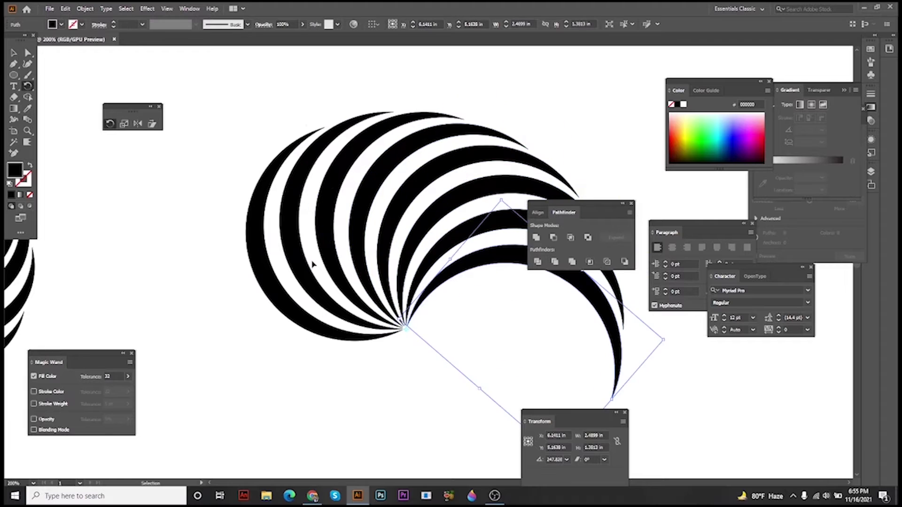
key("ctrl+d")
key("ctrl+d")
key("ctrl+d")
key("ctrl+d")
key("ctrl+d")
key("ctrl+d")
key("ctrl+d")
key("ctrl+d")
key("ctrl+d")
key("ctrl+d")
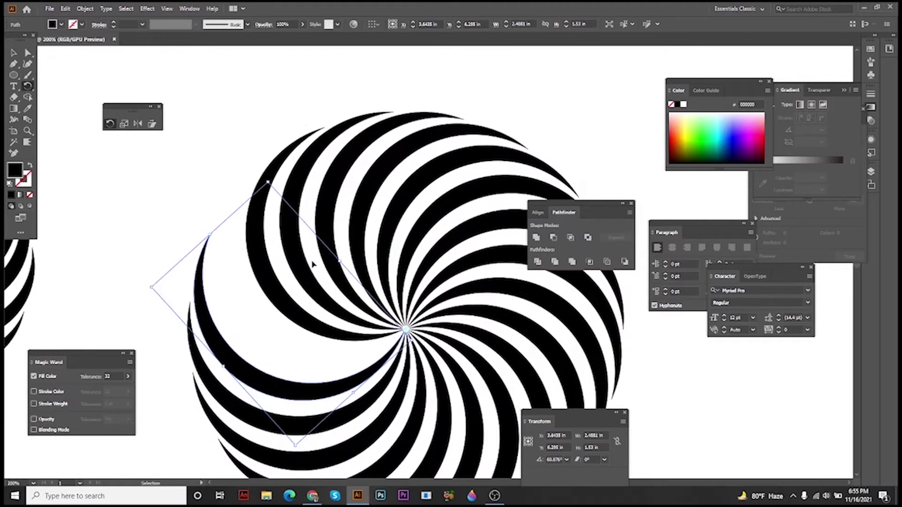
key("ctrl+d")
key("ctrl+d")
key("r")
scroll(311, 261, "down", 3)
key("v")
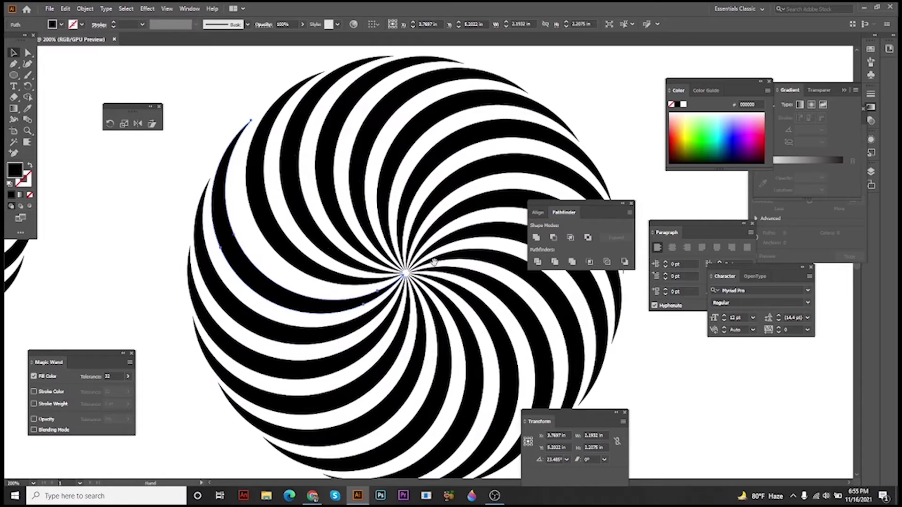
left_click_drag(434, 263, 373, 235)
scroll(389, 251, "down", 1)
left_click_drag(449, 196, 396, 210)
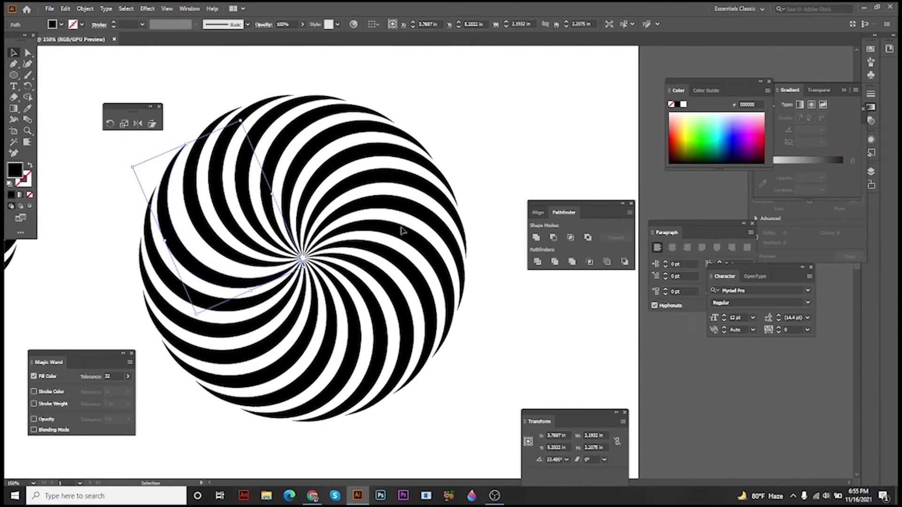
left_click(451, 129)
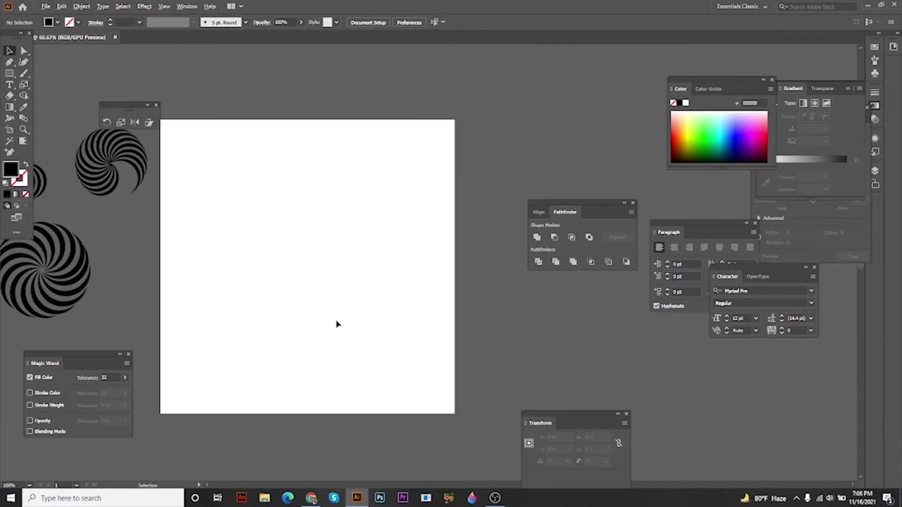
Step: Draw a black square about 1.61 in wide on the empty artboard
scroll(336, 322, "up", 4)
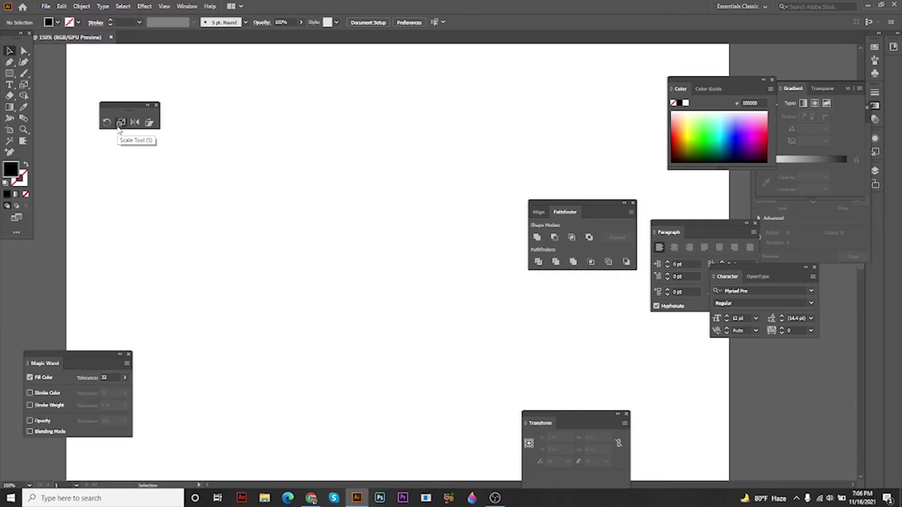
left_click(9, 73)
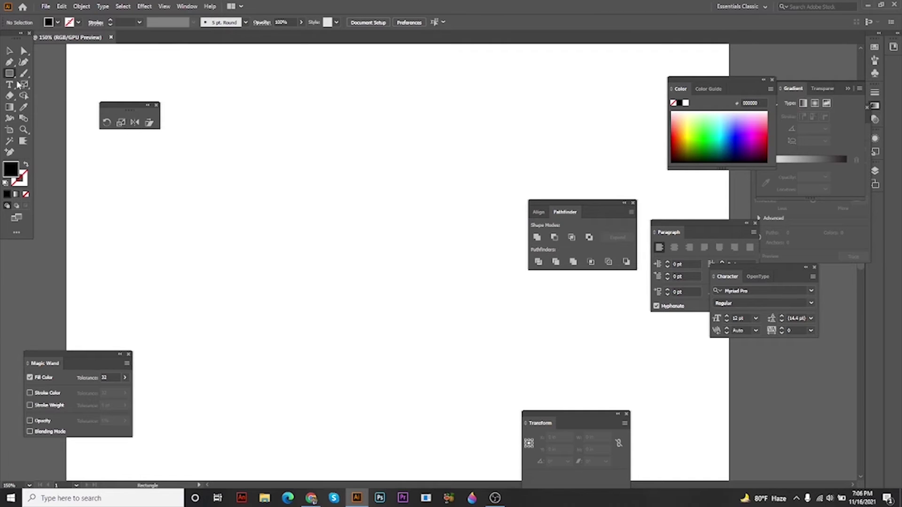
left_click_drag(214, 182, 321, 288)
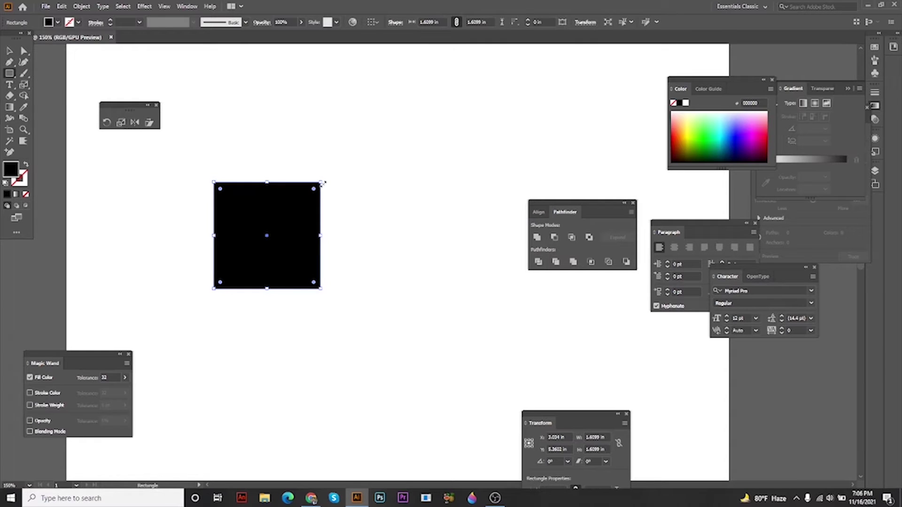
left_click_drag(322, 183, 309, 194)
key("ctrl+z")
Step: Scale a copy of the black square about its centre down to about 1.21 in wide
left_click(10, 51)
left_click(324, 165)
left_click(237, 235)
key("a")
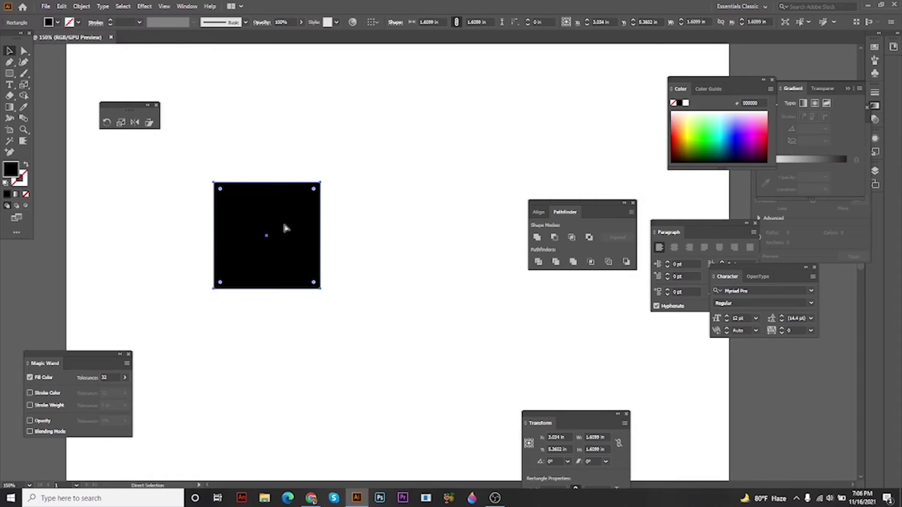
key("v")
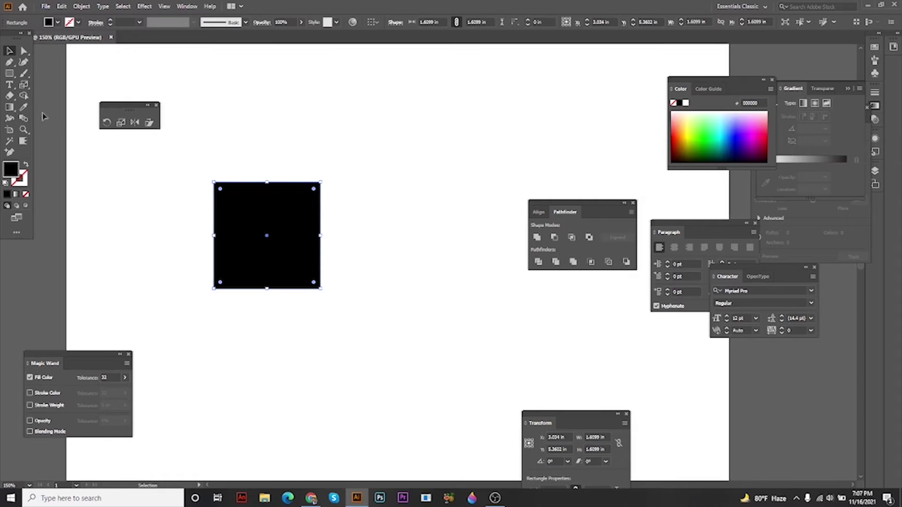
left_click(121, 123)
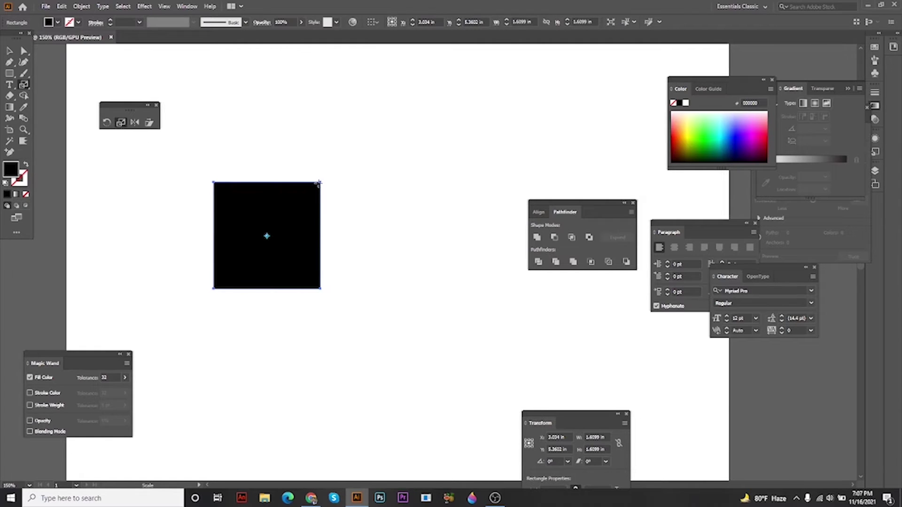
left_click_drag(319, 184, 307, 194)
Step: Fill the inner square with white sampled from the artboard using the Eyedropper
left_click(24, 108)
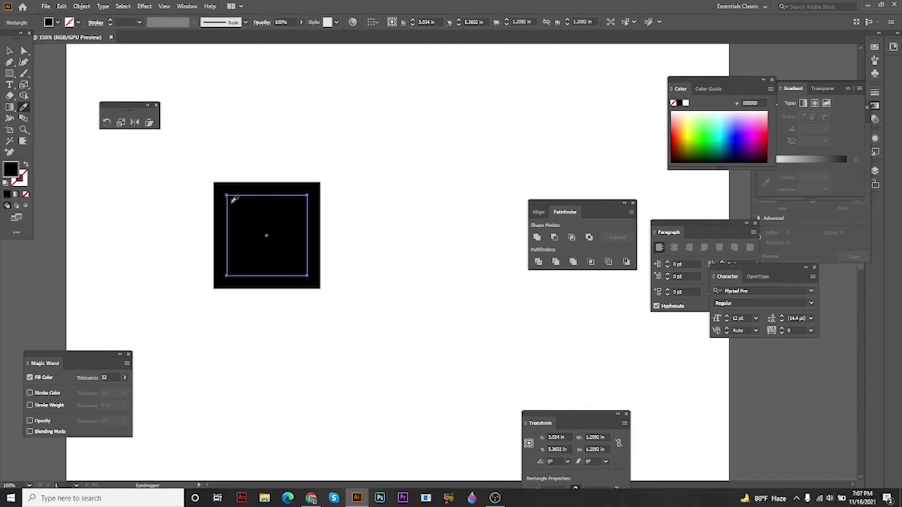
left_click(271, 144)
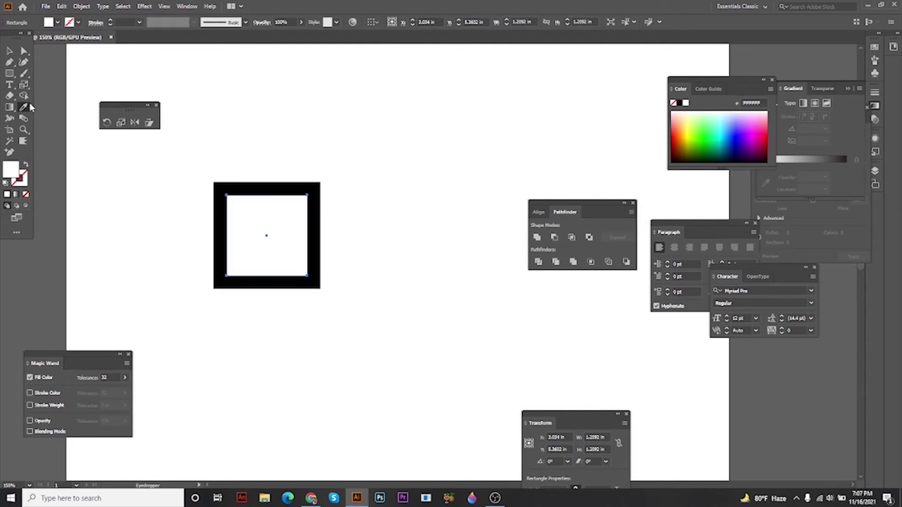
left_click(8, 51)
scroll(272, 188, "up", 2, "alt")
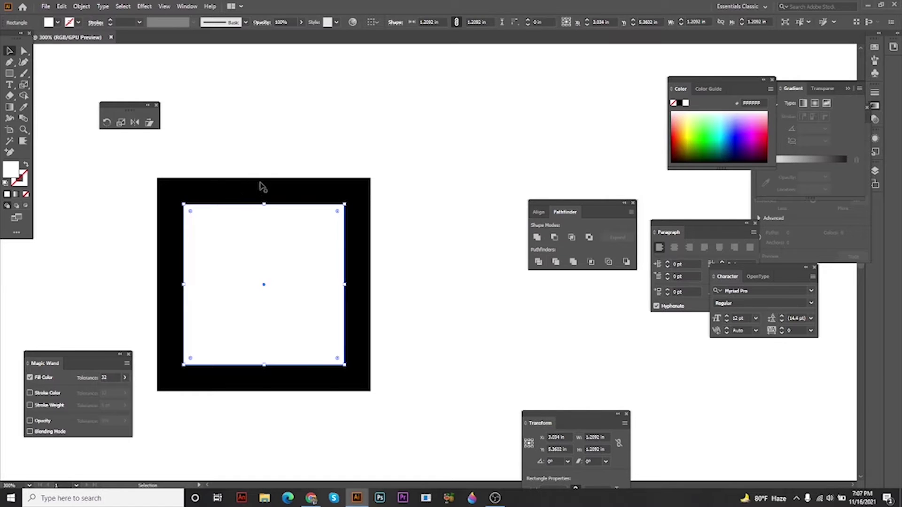
Step: Select both nested squares and move them off the artboard to its right side
scroll(263, 195, "down", 3)
left_click_drag(284, 193, 249, 214)
key("ctrl+z")
left_click_drag(313, 171, 436, 210)
scroll(210, 214, "down", 2)
scroll(376, 209, "up", 2)
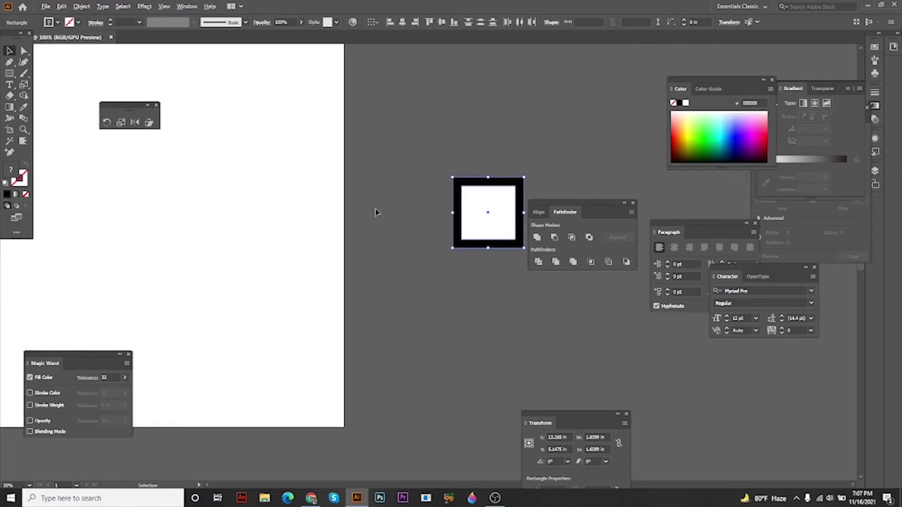
Step: Draw a tall, narrow black bar about 0.6 in wide and 7.43 in high in the artboard's left part
scroll(469, 196, "left", 5)
left_click(8, 76)
left_click_drag(216, 159, 225, 194)
left_click_drag(243, 95, 271, 424)
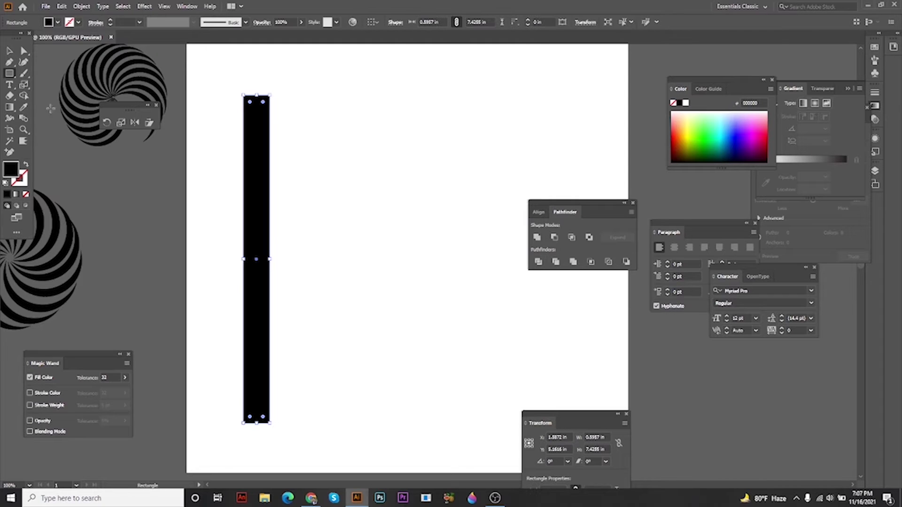
Step: Duplicate the black bar in place and shorten the copy to a block about 1.01 in high at the bar's lower end
left_click(9, 51)
left_click(282, 126)
left_click(261, 129)
key("a")
key("v")
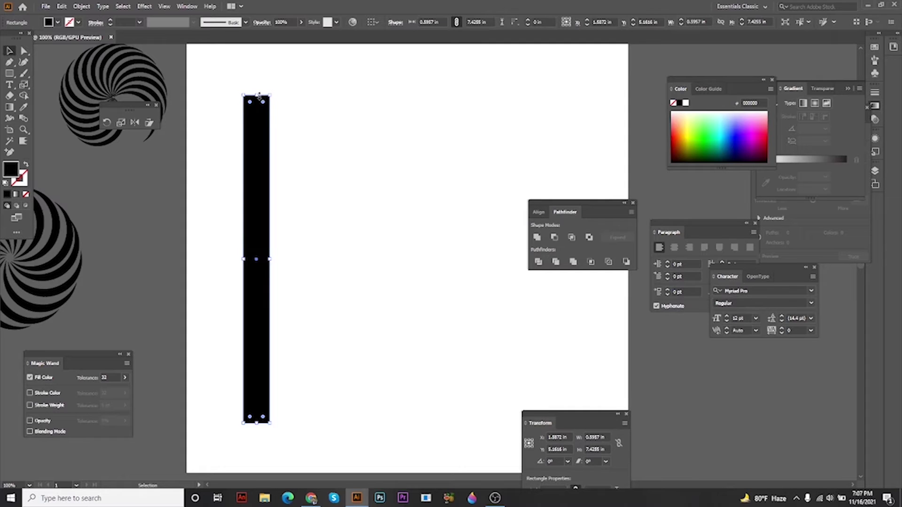
left_click_drag(256, 95, 264, 378)
Step: Fill the short block with white sampled from the artboard and deselect it
left_click(26, 108)
left_click(308, 284)
left_click_drag(310, 303, 288, 239)
left_click(10, 52)
left_click_drag(367, 255, 428, 313)
left_click(342, 399)
Step: Copy the white block up the bar with a black gap between them, and repeat the copy to the bar's upper end
left_click_drag(296, 393, 297, 315)
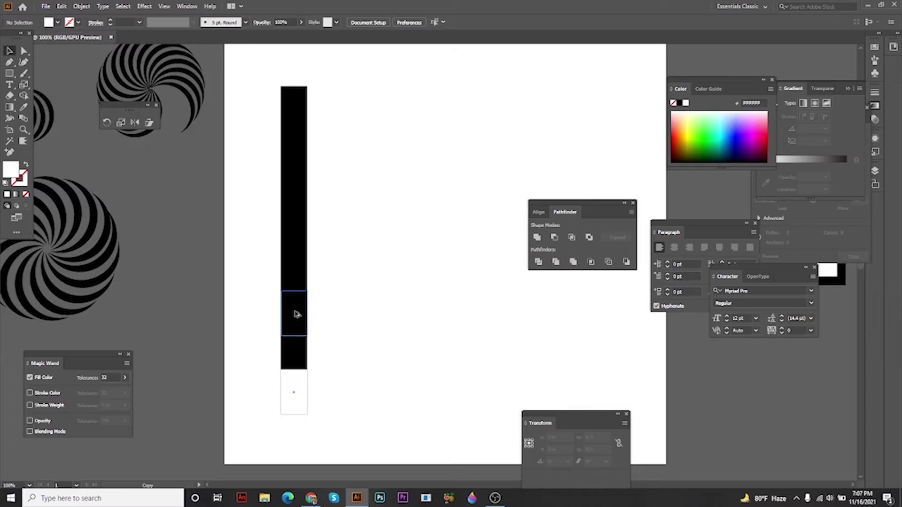
left_click_drag(297, 315, 297, 314)
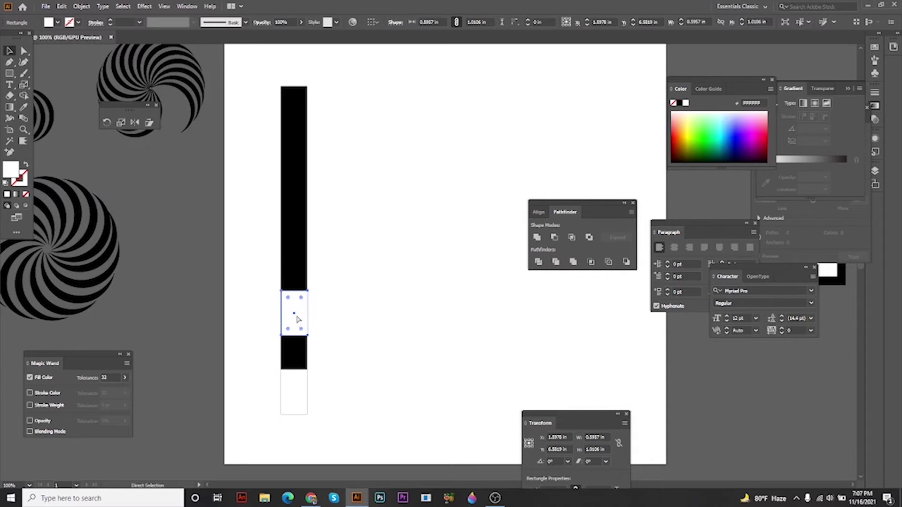
key("ctrl+d")
key("ctrl+d")
key("ctrl+d")
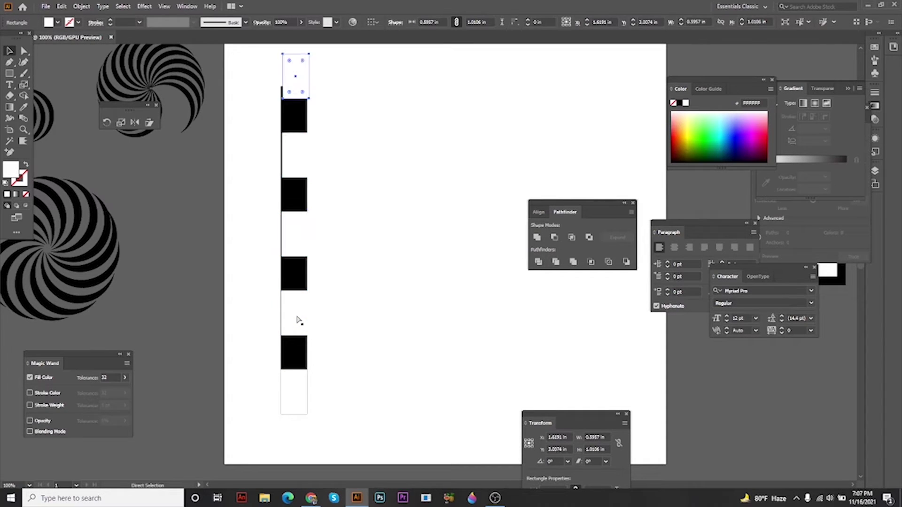
Step: Delete the topmost white block that extends beyond the bar's upper end
scroll(334, 126, "up", 2)
left_click_drag(315, 91, 378, 274)
left_click_drag(341, 239, 339, 278)
key("ctrl+z")
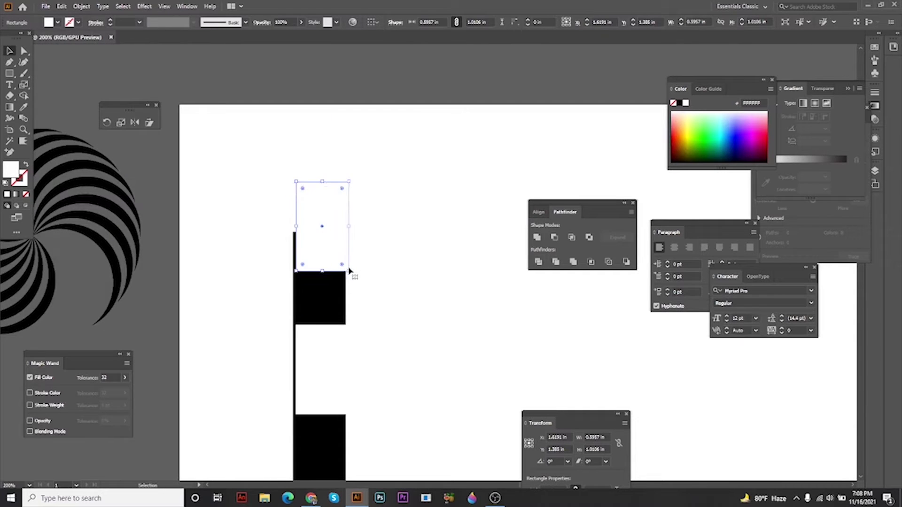
key("Delete")
Step: Nudge the misaligned white blocks slightly left to line up with the black bar's edges
mouse_move(340, 352)
left_mouse_down()
mouse_move(369, 337)
mouse_move(342, 346)
left_mouse_up()
left_click_drag(391, 319, 395, 235)
left_click_drag(401, 342, 403, 261)
left_click(403, 270)
left_click_drag(352, 346, 350, 346)
Step: Select all four white blocks and shift them up and slightly right so the bar has black at both ends
left_click(365, 297)
left_click(361, 171, "shift")
left_click_drag(361, 83, 358, 254)
left_click(357, 212, "shift")
scroll(361, 223, "down", 1)
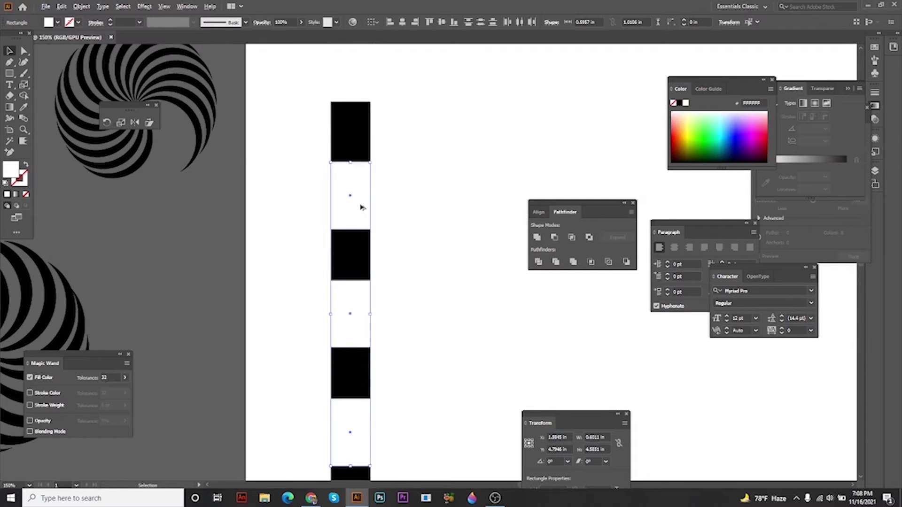
scroll(360, 209, "down", 2)
left_click_drag(354, 310, 355, 315)
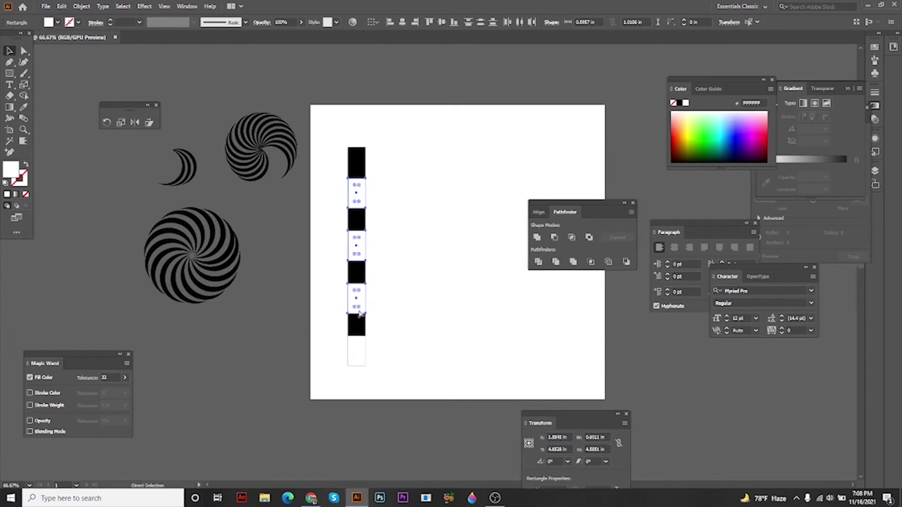
left_click(363, 343, "shift")
left_click_drag(357, 250, 391, 272)
key("Up")
key("Up")
key("Up")
key("Right")
scroll(370, 207, "up", 3)
left_click(424, 265)
scroll(380, 259, "down", 2)
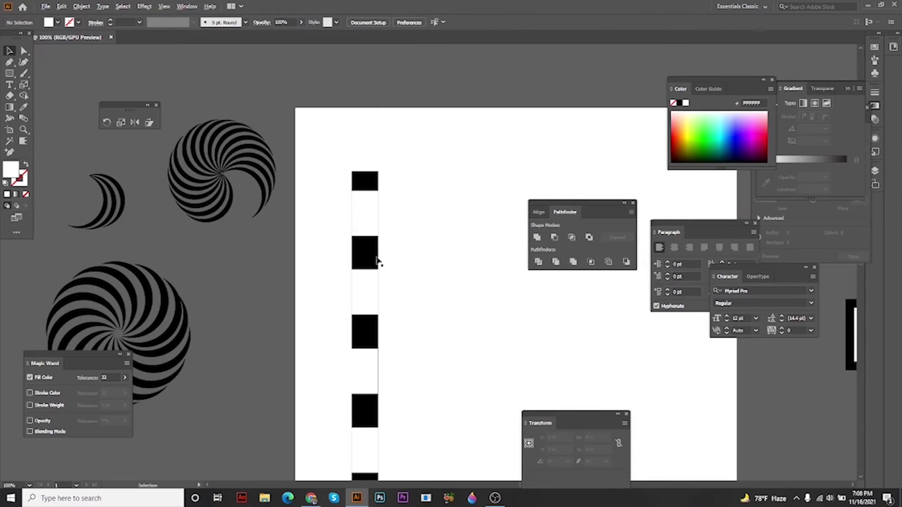
Step: Select the black bar behind the white blocks and give it a black stroke
left_click(377, 257)
scroll(432, 291, "down", 2)
scroll(432, 292, "right", 1)
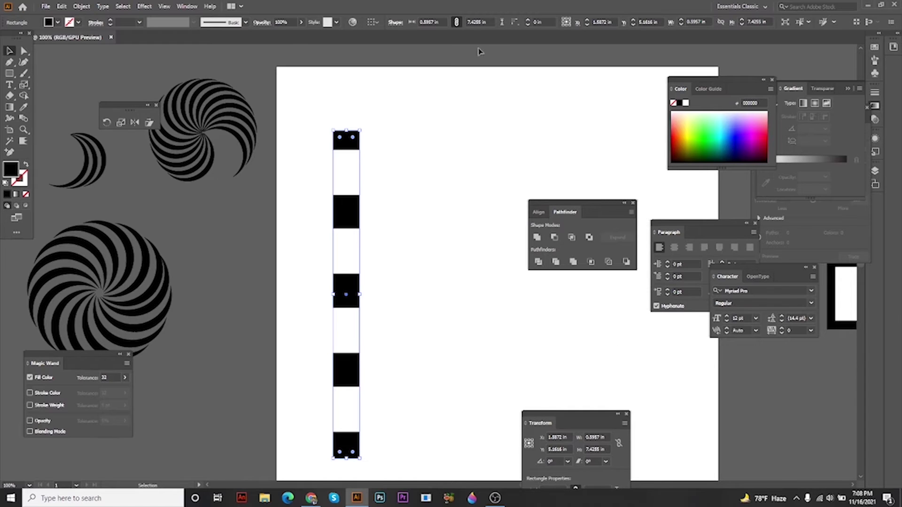
left_click(449, 157)
left_click(359, 208)
left_click_drag(369, 173, 386, 116)
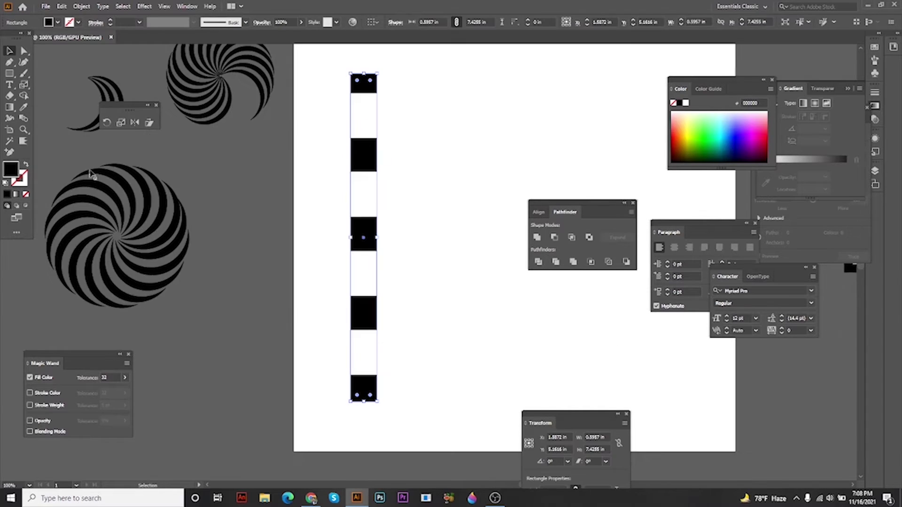
left_click_drag(14, 174, 22, 179)
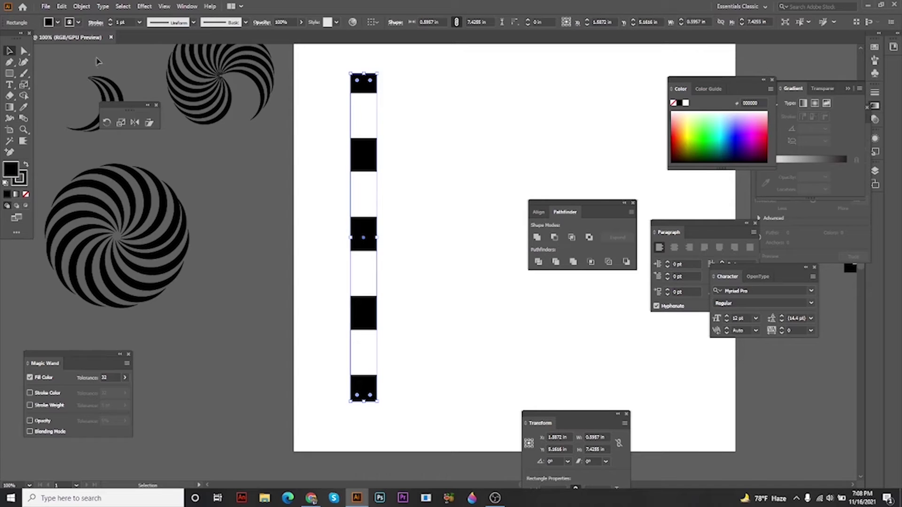
Step: Increase the bar's stroke weight to 9 pt so it frames the white blocks, and deselect it
left_click(111, 20)
left_click(111, 20)
left_click(111, 21)
left_click(111, 21)
left_click(111, 20)
left_click(111, 21)
left_click(111, 21)
left_click(111, 21)
left_click(450, 147)
left_click_drag(409, 143, 331, 182)
left_click(410, 150)
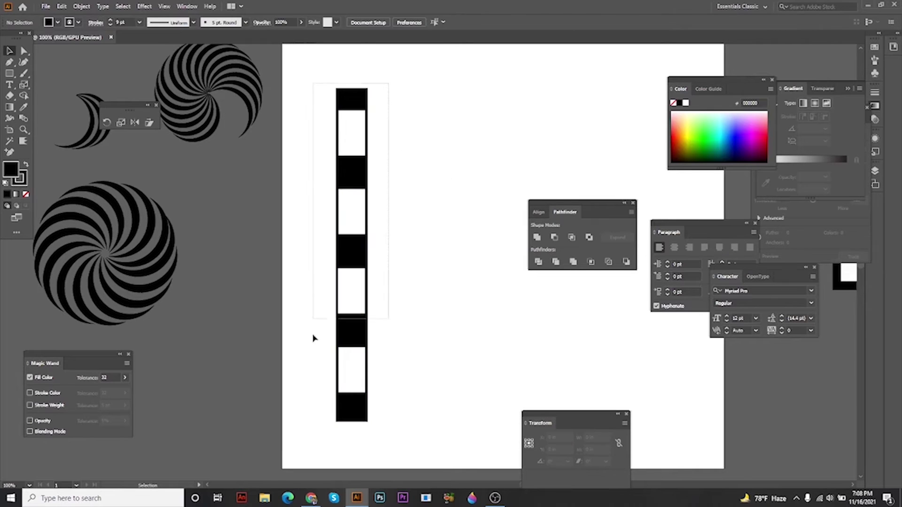
Step: Select the stroked black bar and expand it into plain shapes
left_click(349, 175)
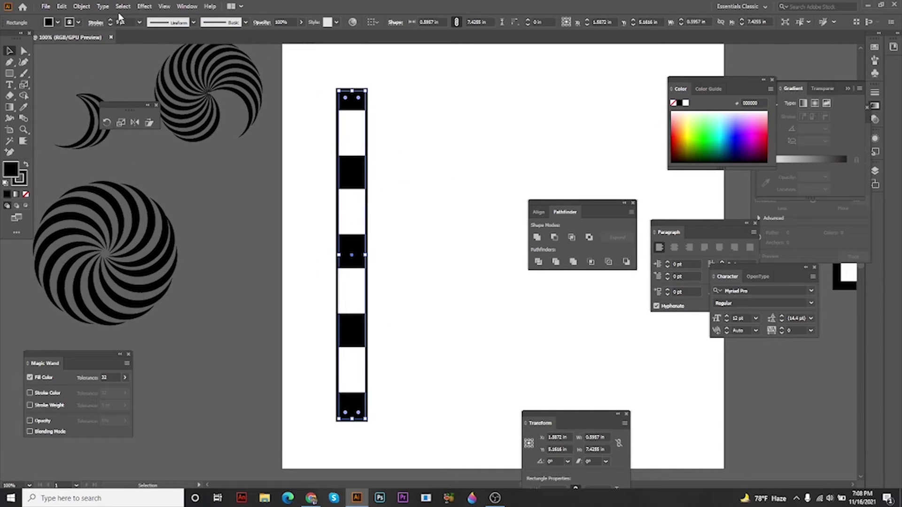
left_click(82, 6)
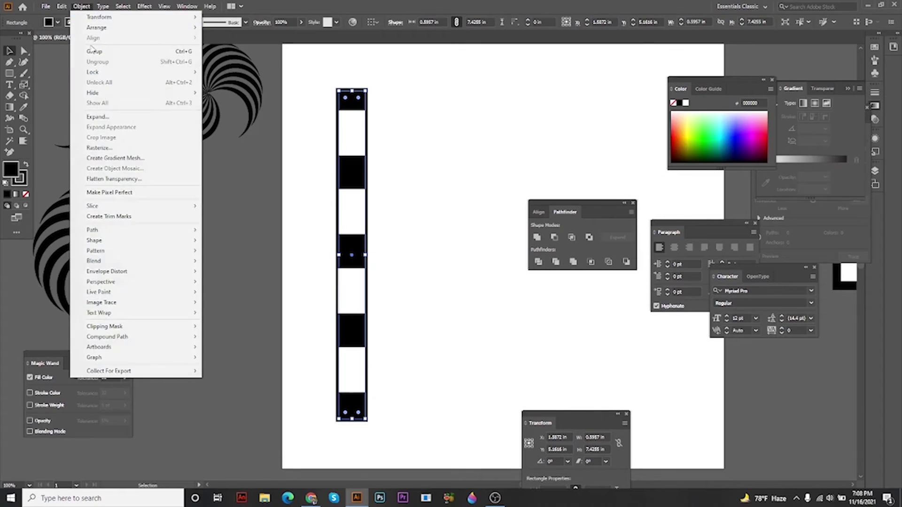
left_click(115, 117)
left_click(33, 140)
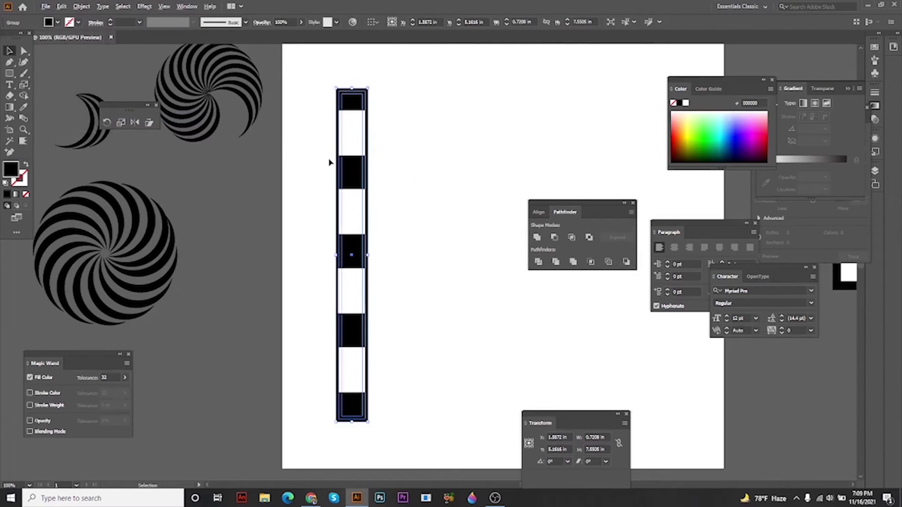
Step: Unite the expanded pieces of the black bar into one shape and group it with the four white blocks
scroll(341, 174, "up", 5)
left_click(537, 238)
scroll(409, 183, "down", 5)
left_click_drag(410, 163, 368, 175)
left_click_drag(394, 106, 263, 437)
right_click(374, 129)
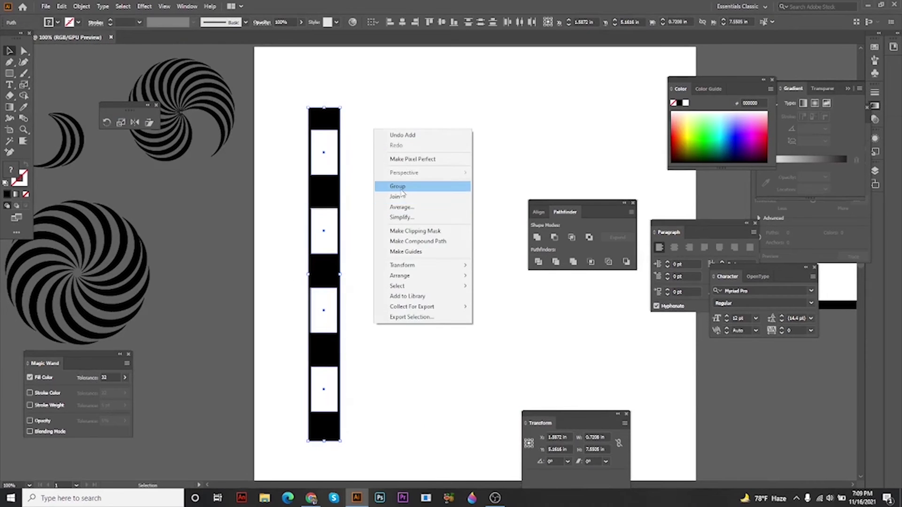
left_click(400, 189)
Step: Duplicate the grouped black-and-white bar and place the copy to the right of the original
left_click(346, 167)
left_click_drag(337, 164, 329, 166)
left_click(339, 167)
left_click_drag(334, 166, 304, 171)
left_click_drag(288, 159, 277, 167)
left_click(360, 169)
left_click_drag(360, 168, 346, 162)
left_click_drag(269, 157, 416, 163)
left_click_drag(434, 264, 402, 219)
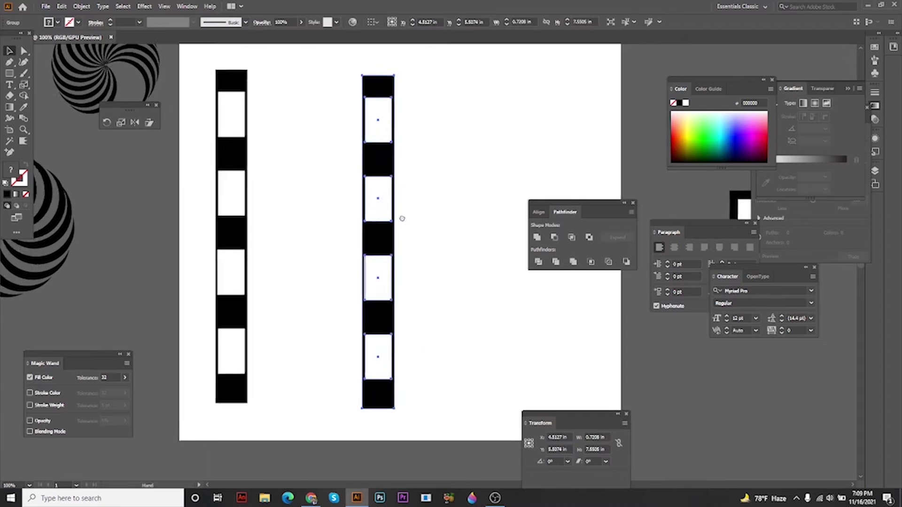
Step: Rotate the duplicate bar 90° and place it across the top of the vertical bar so their ends form a corner
left_click_drag(408, 382, 493, 227)
left_click(331, 167)
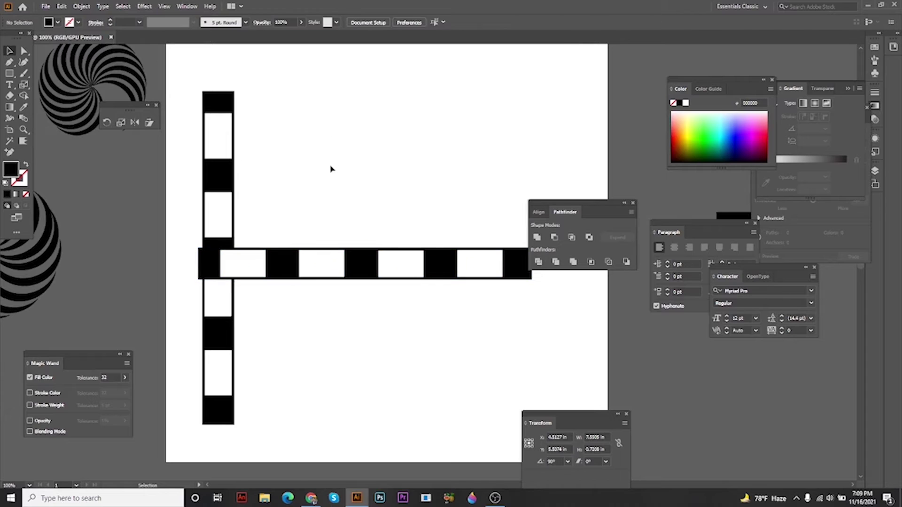
left_click_drag(302, 258, 306, 100)
left_click(350, 159)
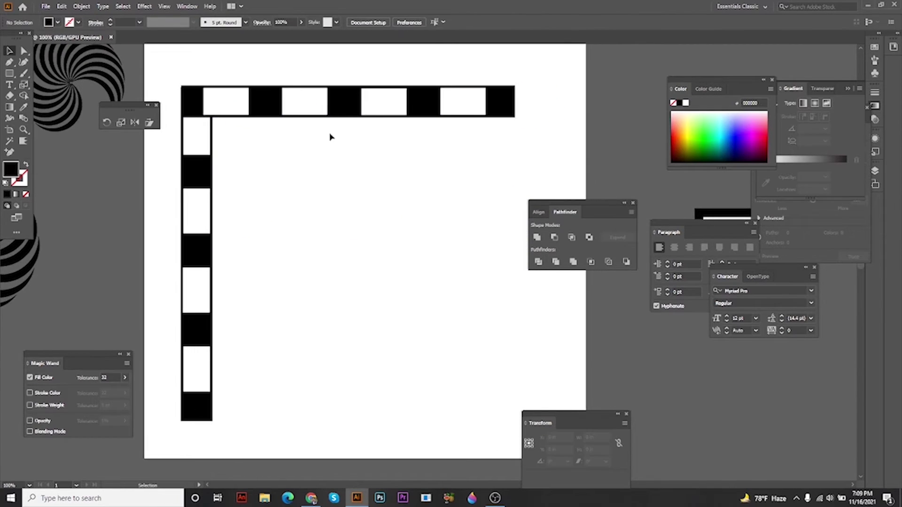
Step: Add a copy of the top bar, rotated 90° upright, at the top bar's right end to form an arch
scroll(347, 105, "down", 1)
left_click_drag(333, 106, 288, 104)
left_click_drag(302, 101, 331, 215)
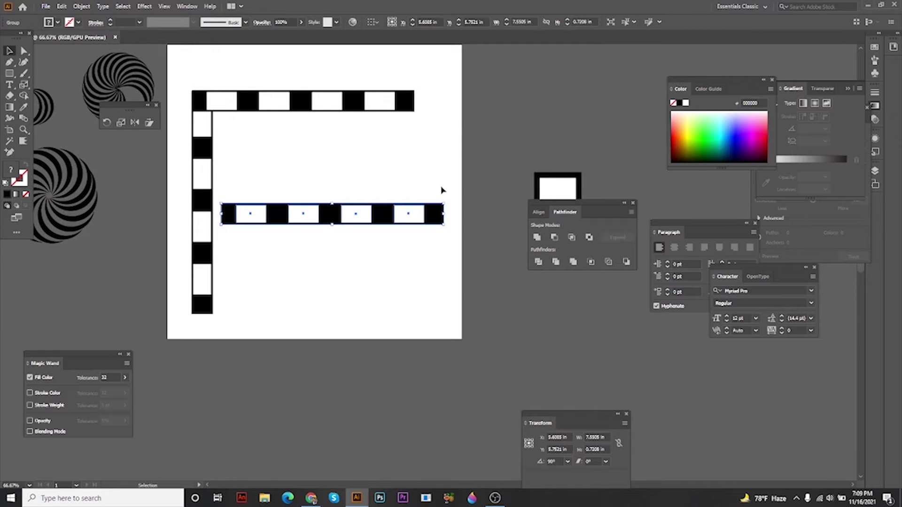
left_click_drag(442, 248, 352, 274)
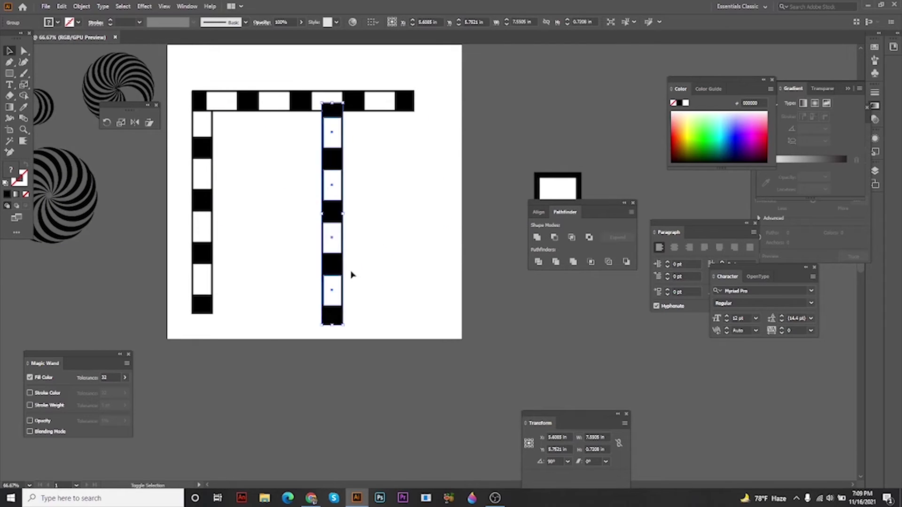
left_click(352, 177)
left_click_drag(334, 164, 405, 154)
left_click(447, 175)
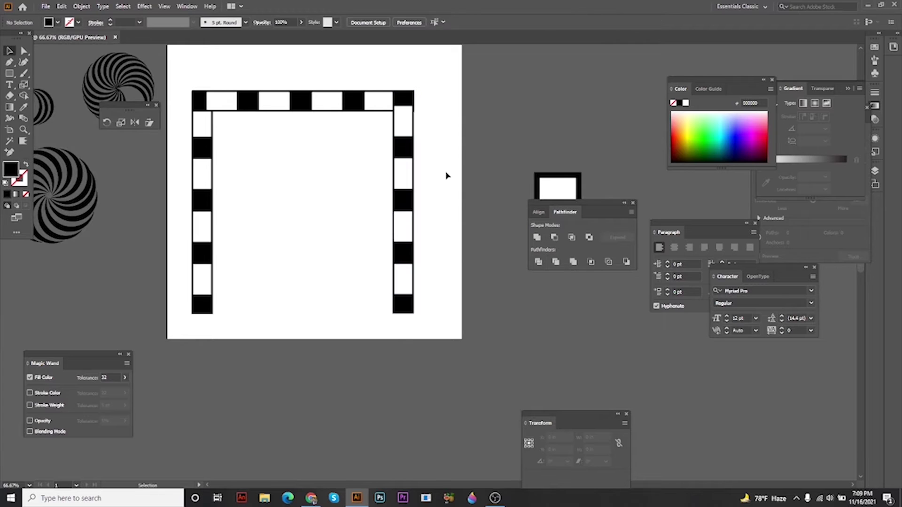
Step: Send the right upright bar to the back so it sits behind the top bar at the corner
right_click(411, 123)
mouse_move(443, 239)
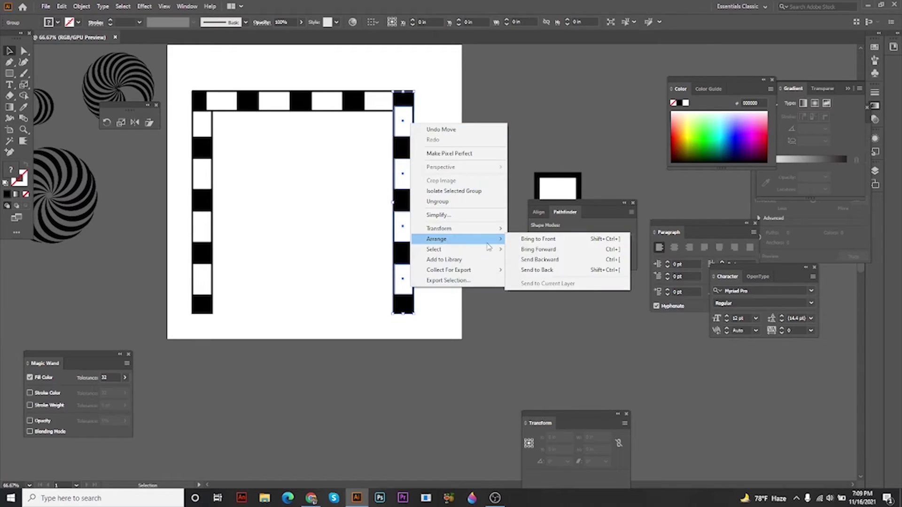
left_click(537, 270)
left_click(422, 130)
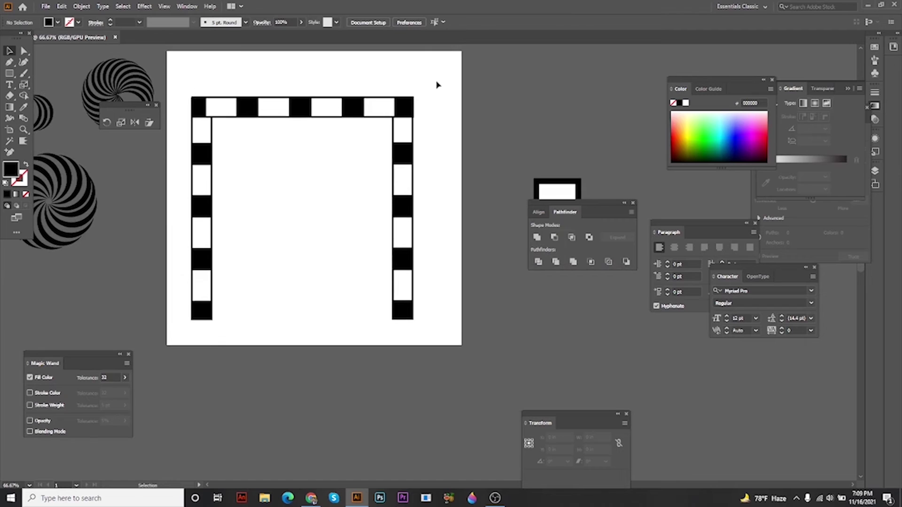
Step: Nudge the upright bars so their edges line up with the ends of the top bar at both corners
left_click_drag(435, 85, 232, 342)
scroll(409, 113, "up", 6)
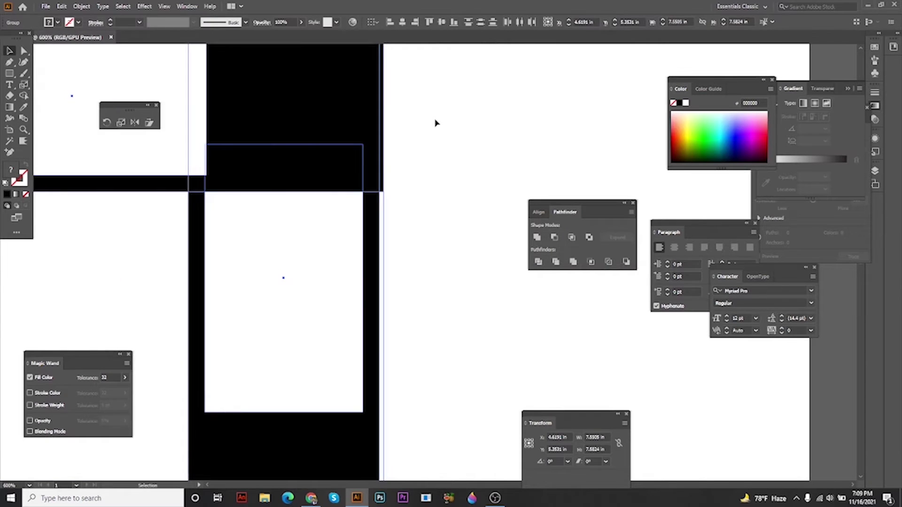
left_click(438, 117)
scroll(390, 163, "up", 2)
left_click_drag(350, 257, 358, 260)
scroll(418, 230, "down", 9)
scroll(389, 222, "up", 1)
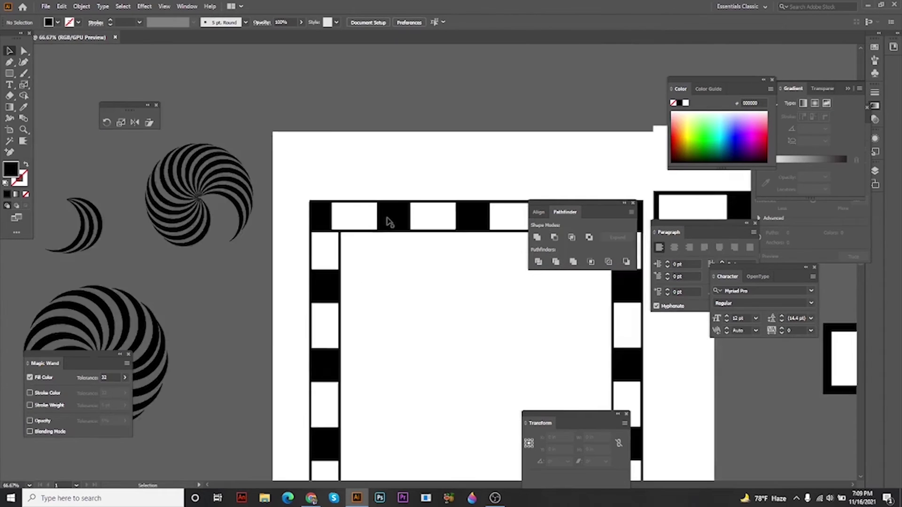
scroll(390, 220, "up", 2)
scroll(227, 191, "up", 5)
left_click_drag(240, 423, 244, 403)
left_click(250, 230)
scroll(255, 150, "down", 9)
left_click_drag(256, 160, 384, 338)
right_click(355, 229)
left_click(378, 298)
left_click(388, 283)
left_click_drag(369, 225, 423, 225)
left_click(390, 218)
scroll(371, 214, "up", 2)
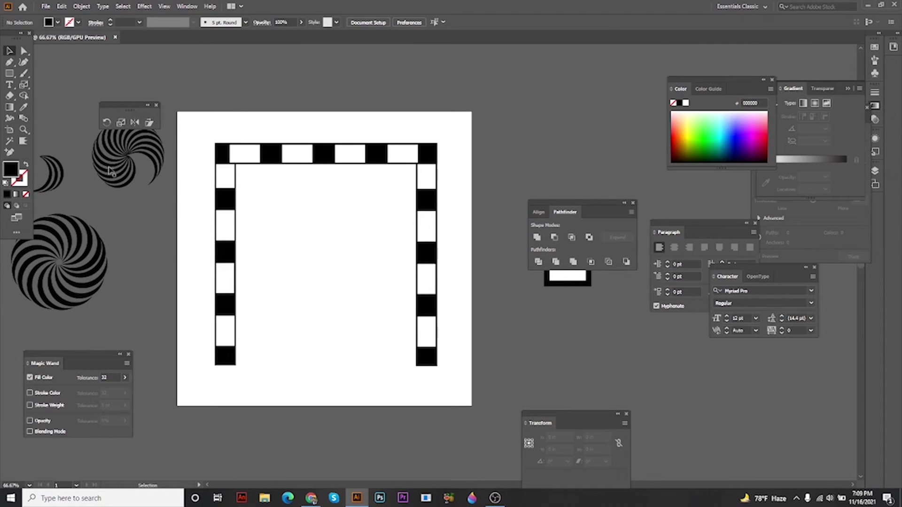
Step: Try scaling the whole three-bar arch down proportionally about its centre, and undo the scaling
left_click_drag(208, 129, 469, 371)
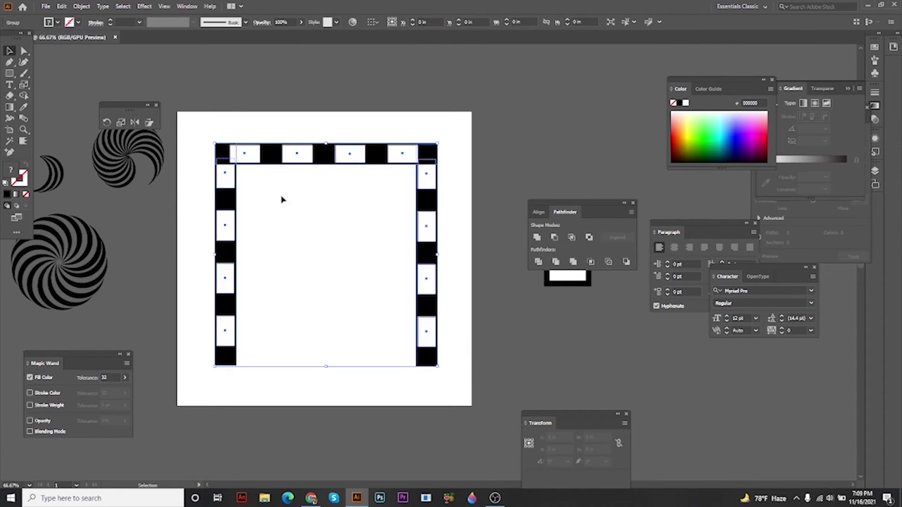
left_click(121, 123)
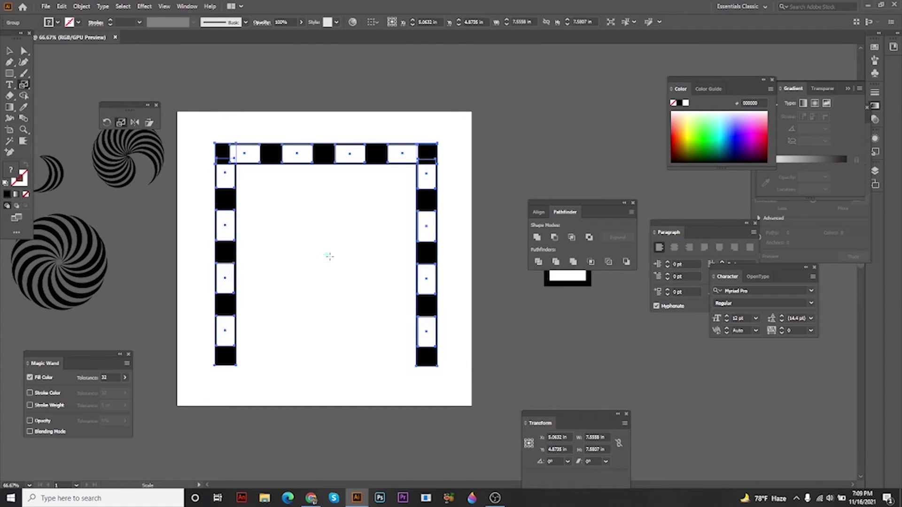
scroll(327, 256, "up", 9)
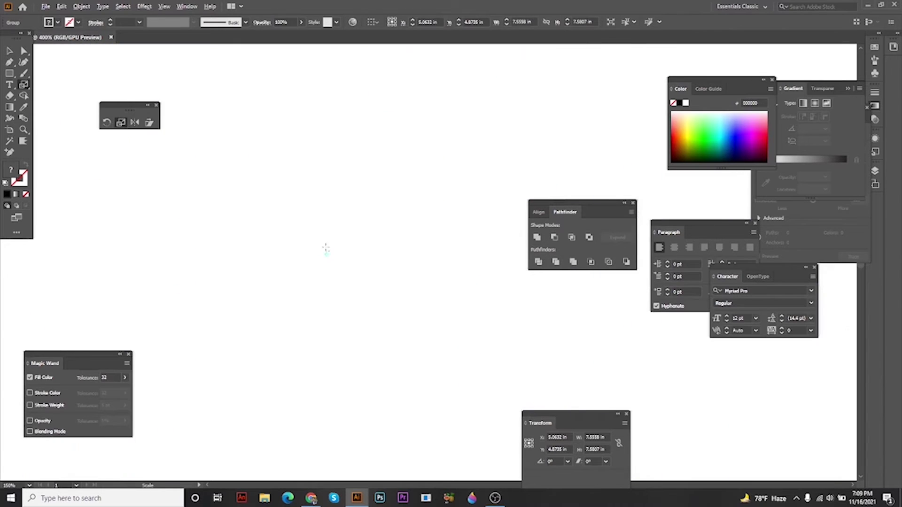
scroll(344, 284, "down", 8)
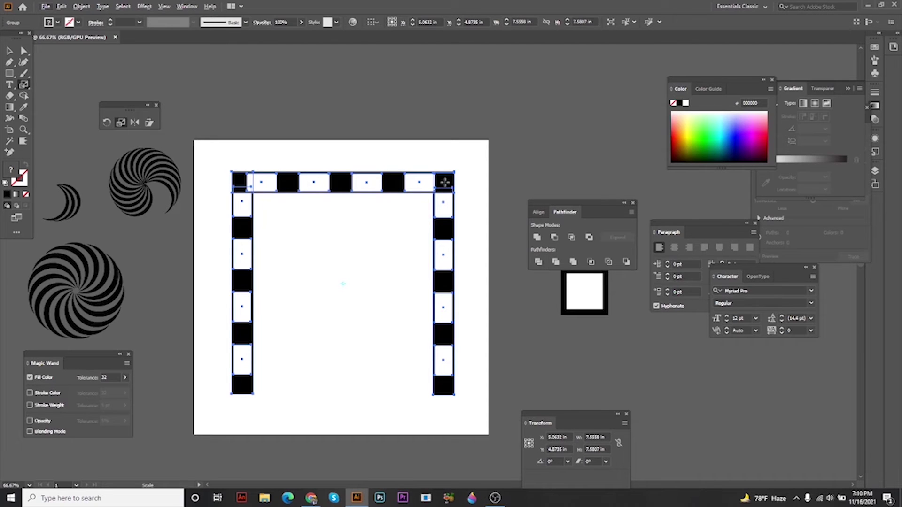
left_click_drag(444, 182, 421, 212)
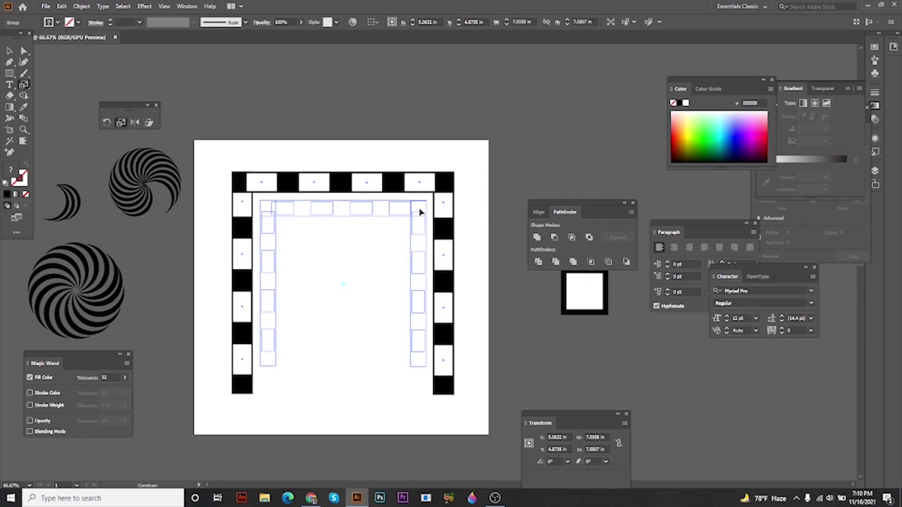
left_click_drag(419, 209, 419, 208)
key("ctrl+z")
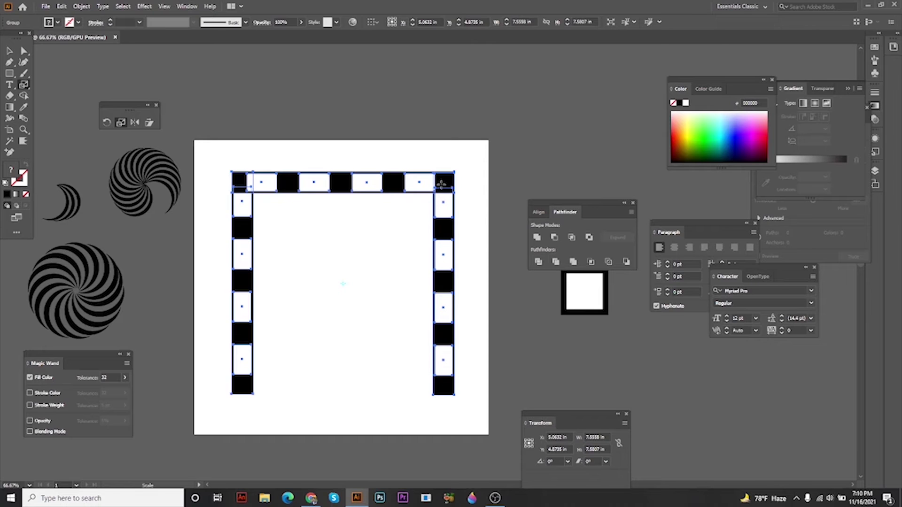
Step: Create a proportionally scaled copy of the arch about its centre, about 5.83 in wide, nested inside the original
left_click_drag(442, 183, 420, 208)
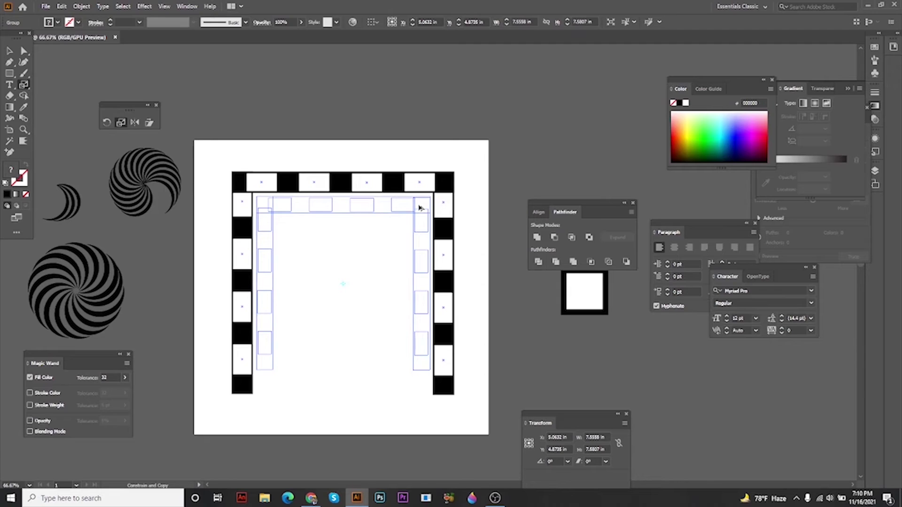
left_click_drag(419, 207, 419, 208)
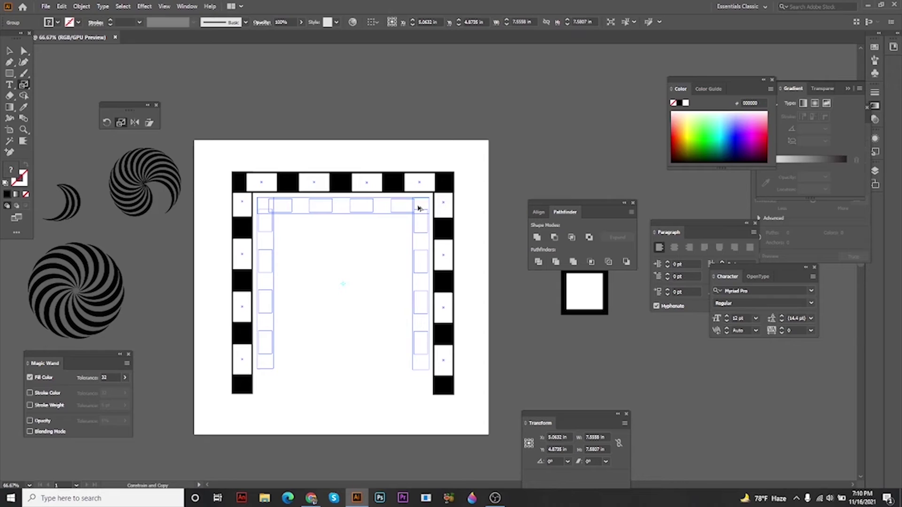
left_click_drag(420, 208, 419, 205)
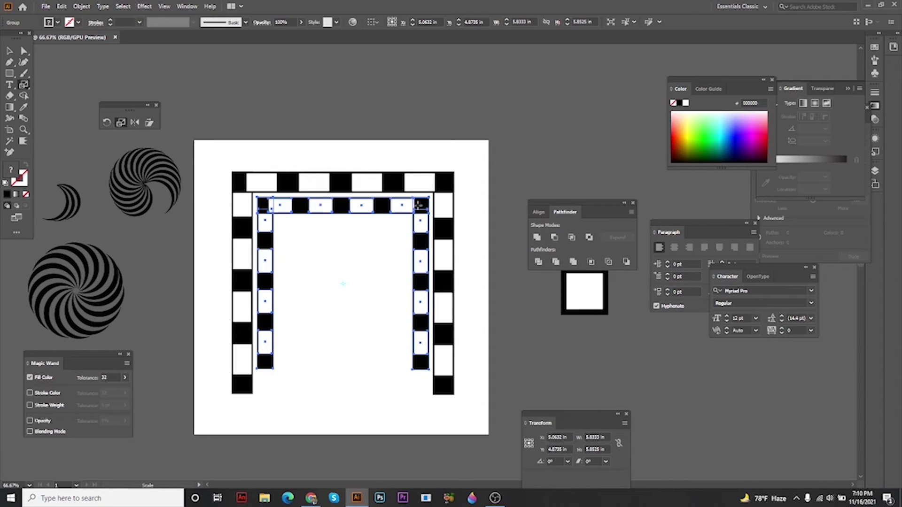
key("v")
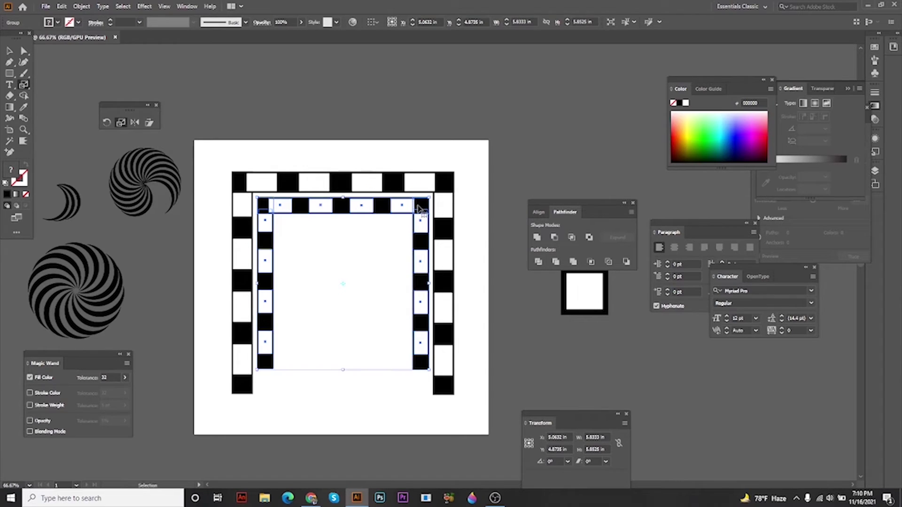
Step: Repeat the scaled copy until ever smaller nested arches shrink to about 0.12 in wide at the centre, and deselect
key("ctrl+d")
key("ctrl+d")
key("ctrl+d")
key("ctrl+d")
key("ctrl+d")
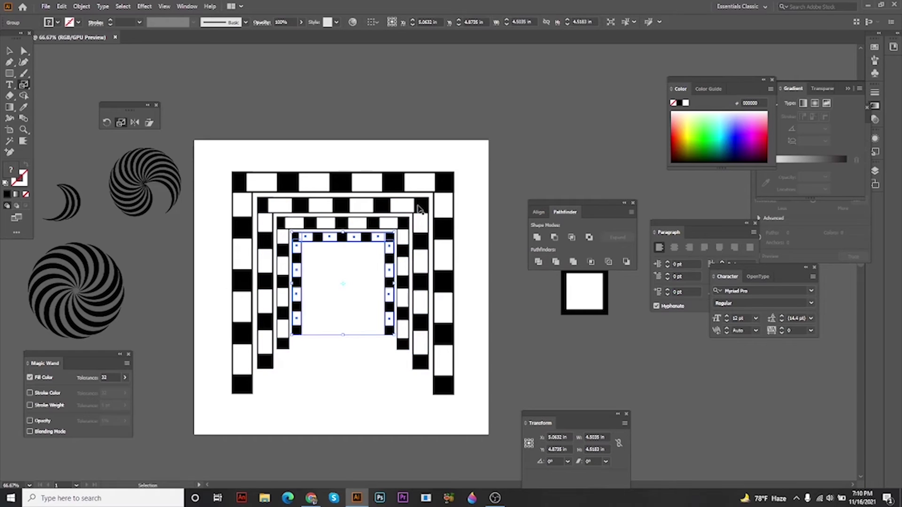
key("ctrl+d")
key("ctrl+d")
key("ctrl+d")
key("ctrl+d")
key("ctrl+d")
key("ctrl+d")
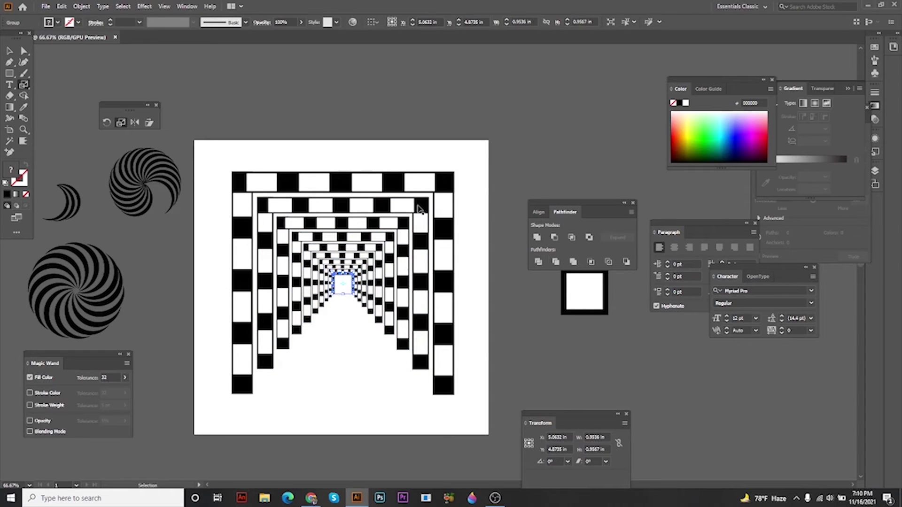
key("ctrl+d")
key("ctrl+d")
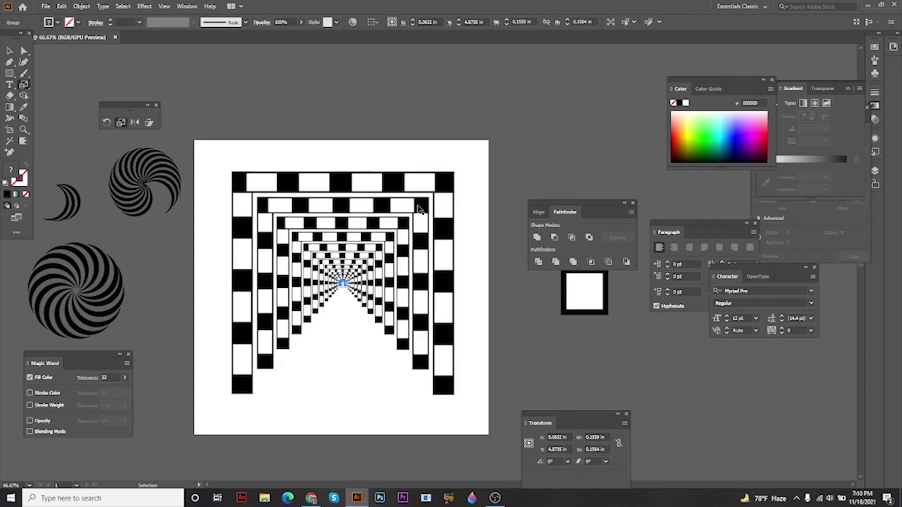
key("ctrl+d")
left_click(9, 50)
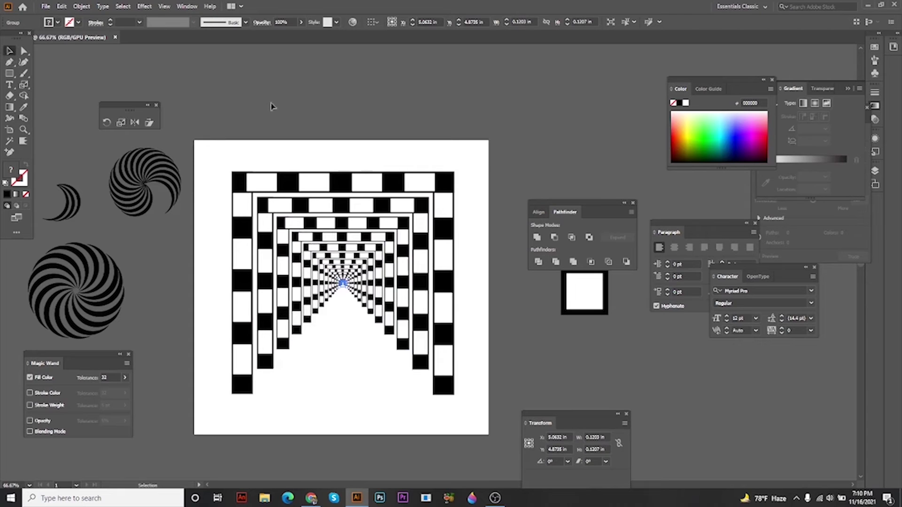
left_click(327, 115)
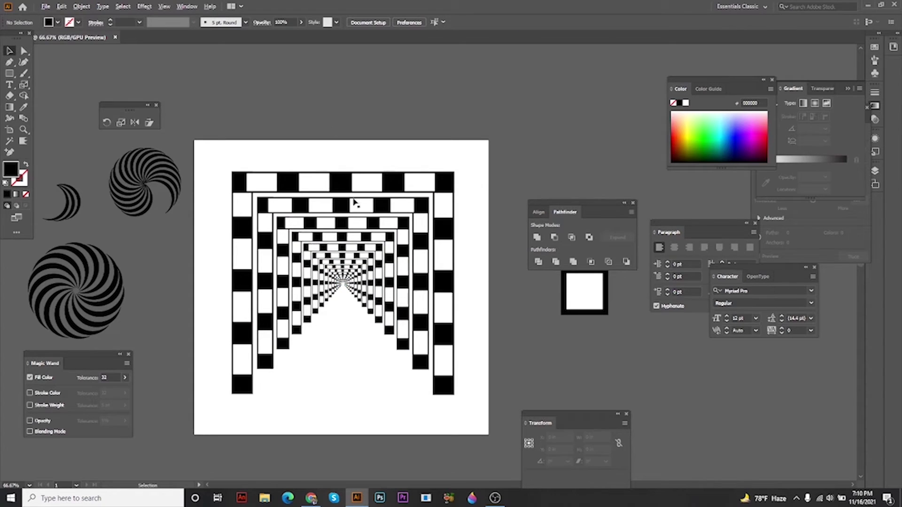
Step: Check the centre of the nested arches, and remove all the inner copies so only the outer arch is left
scroll(347, 288, "up", 3)
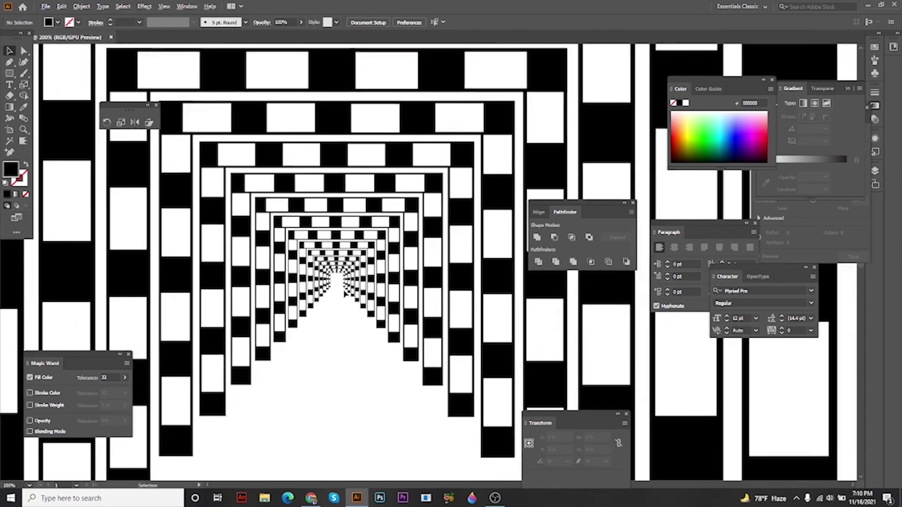
scroll(345, 294, "up", 3)
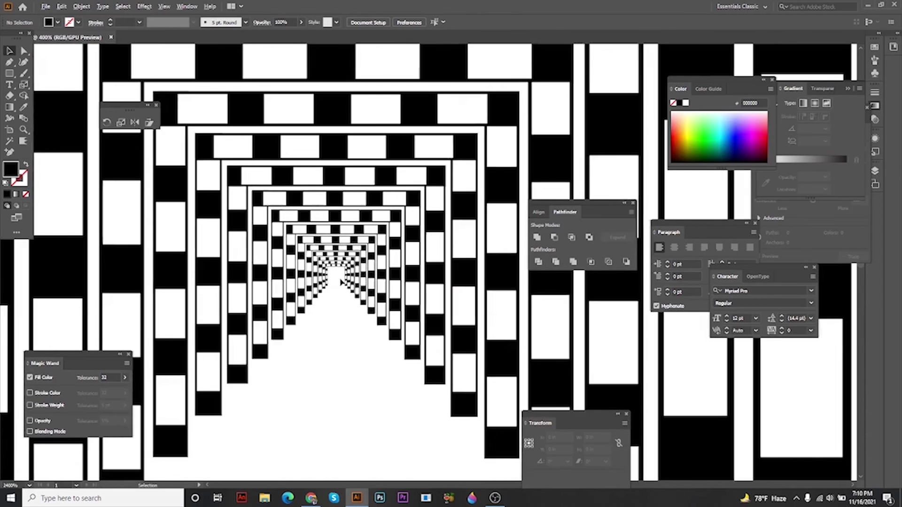
scroll(341, 281, "down", 6)
scroll(341, 281, "up", 4)
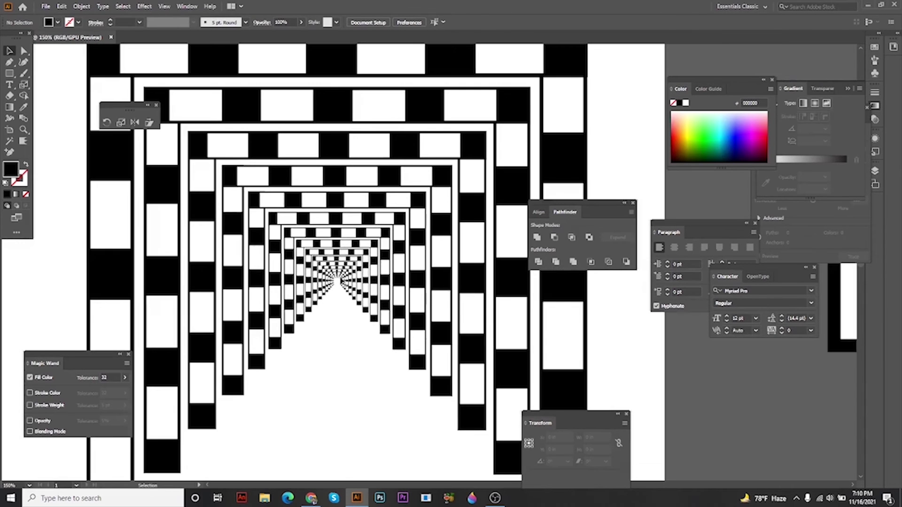
scroll(342, 282, "down", 2)
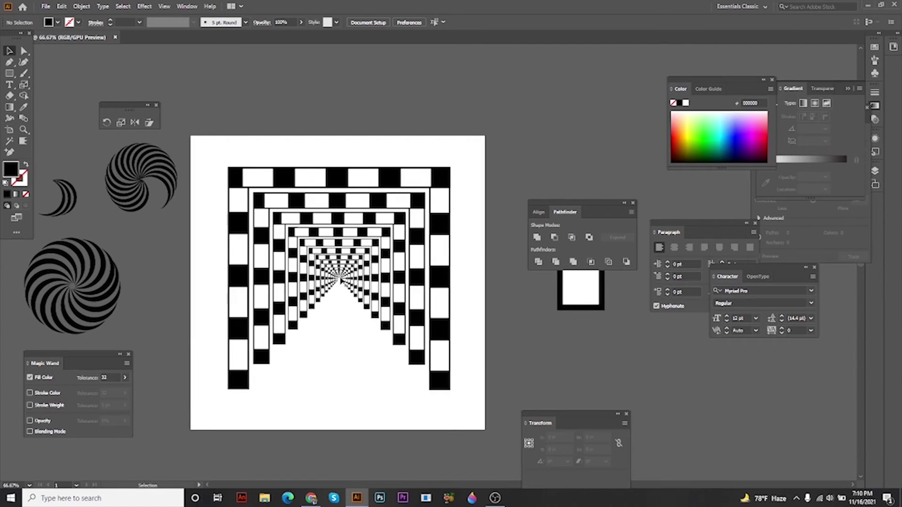
left_click(323, 215)
key("Delete")
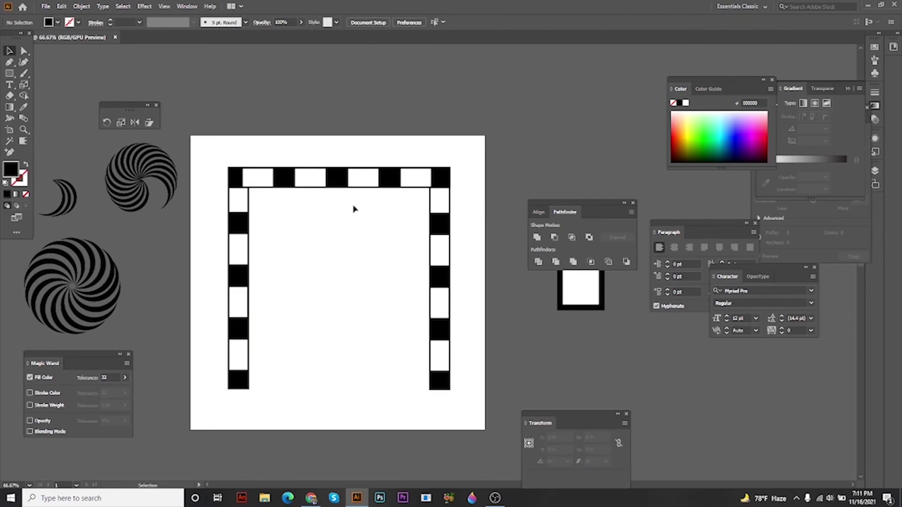
left_click_drag(493, 137, 215, 390)
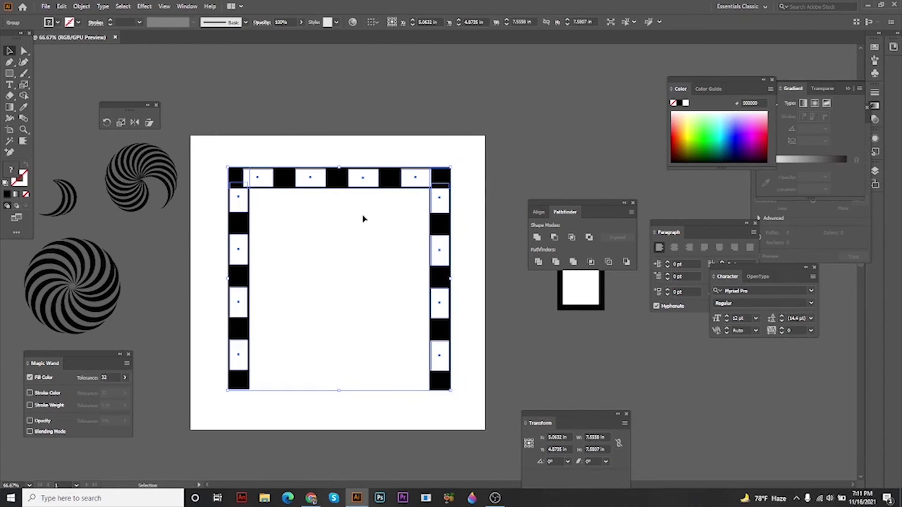
left_click_drag(491, 146, 199, 393)
left_click(121, 123)
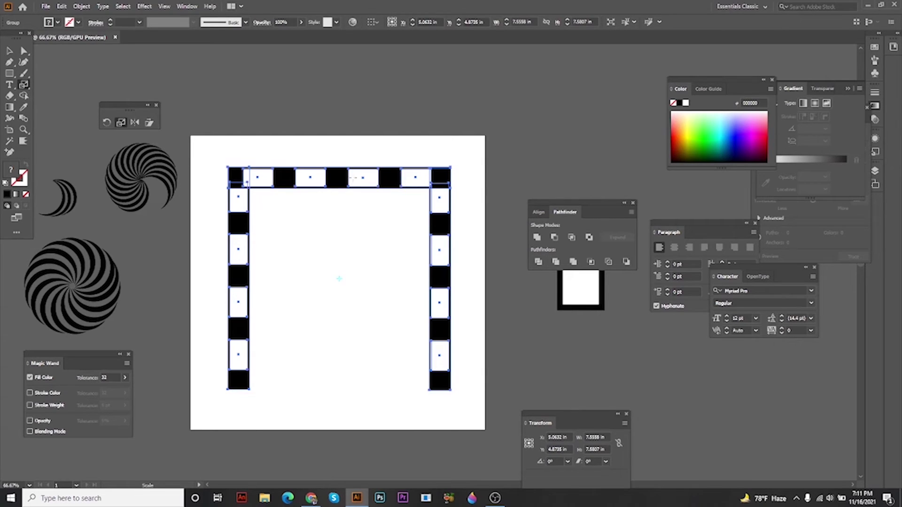
scroll(343, 280, "up", 3)
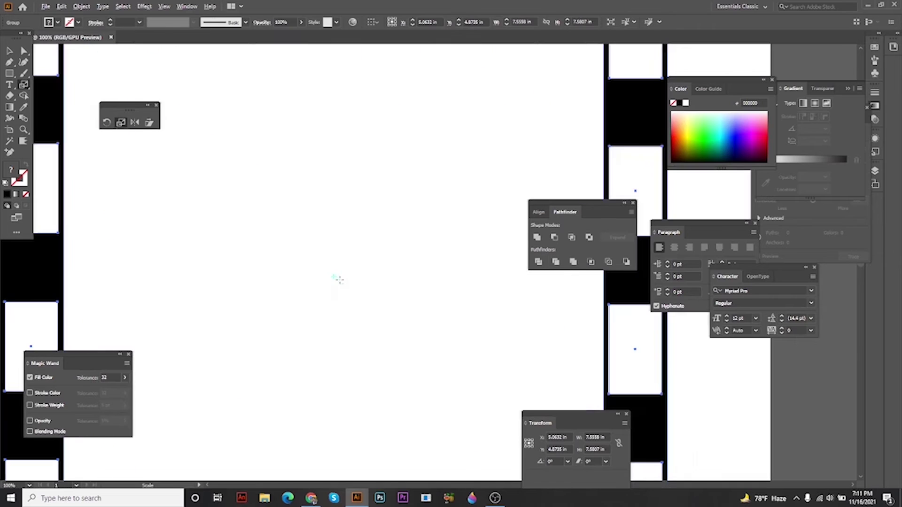
scroll(333, 277, "down", 3)
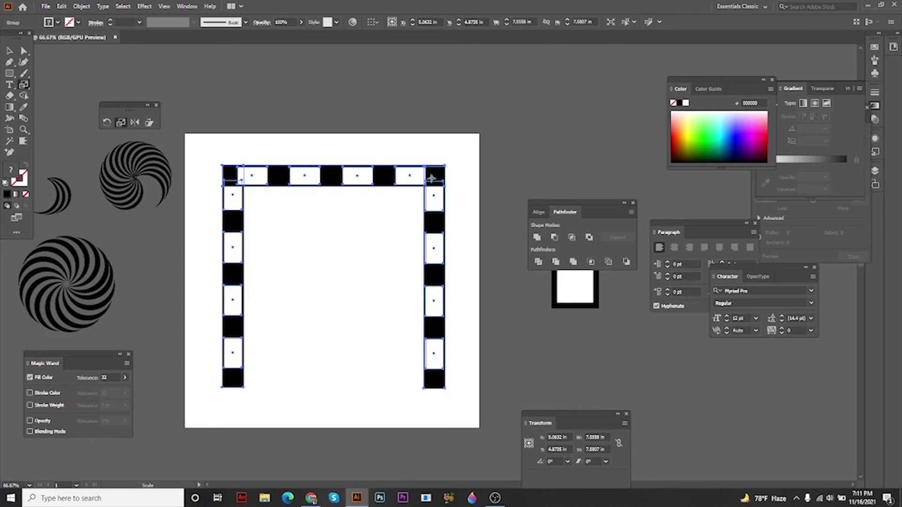
left_click(420, 189, "alt")
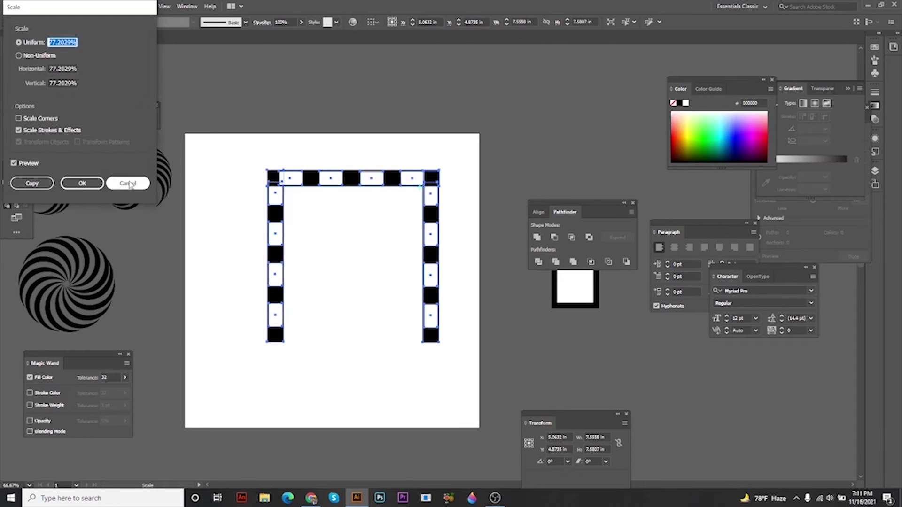
left_click(134, 182)
Step: Try filling the outer arch with ever smaller nested copies, and undo them all
key("ctrl+d")
key("ctrl+d")
key("ctrl+d")
key("ctrl+d")
key("ctrl+d")
key("ctrl+d")
key("ctrl+d")
key("ctrl+d")
key("ctrl+d")
key("ctrl+d")
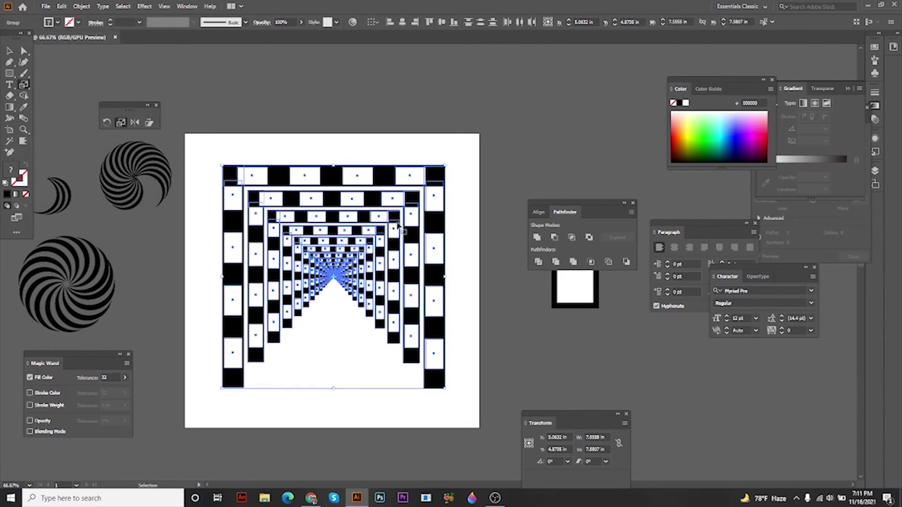
key("ctrl+z")
key("ctrl+z")
key("ctrl+z")
key("ctrl+z")
key("ctrl+z")
key("ctrl+z")
key("ctrl+z")
key("ctrl+z")
key("ctrl+z")
key("ctrl+z")
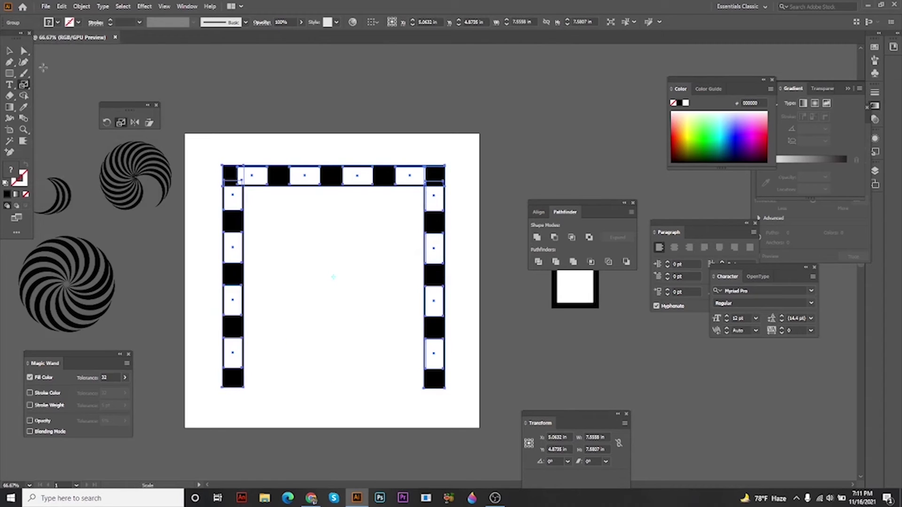
Step: Create a proportionally scaled copy of the three-bar arch about its centre, about 5.63 in wide, nested inside the original
left_click(246, 149)
left_click_drag(203, 154, 475, 395)
left_click(117, 124)
left_click_drag(436, 175, 409, 194)
key("alt")
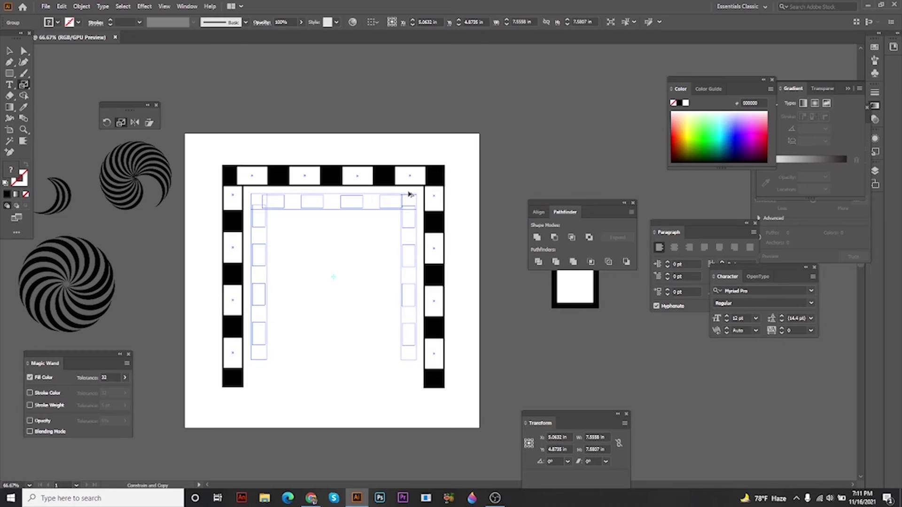
left_click_drag(409, 194, 408, 193)
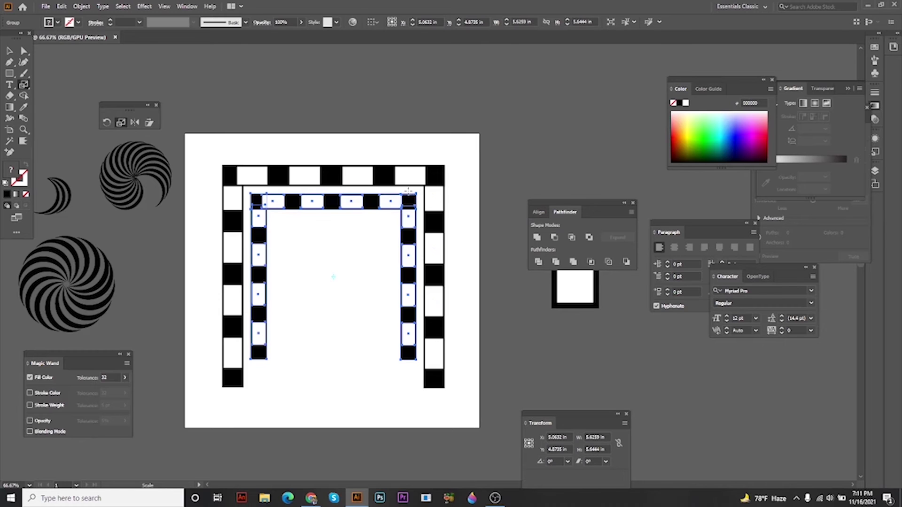
Step: Repeat the scaled copy until ever smaller nested arches converge to a tiny one at the centre, and deselect
key("v")
key("ctrl+d")
key("ctrl+d")
key("ctrl+d")
key("ctrl+d")
key("ctrl+d")
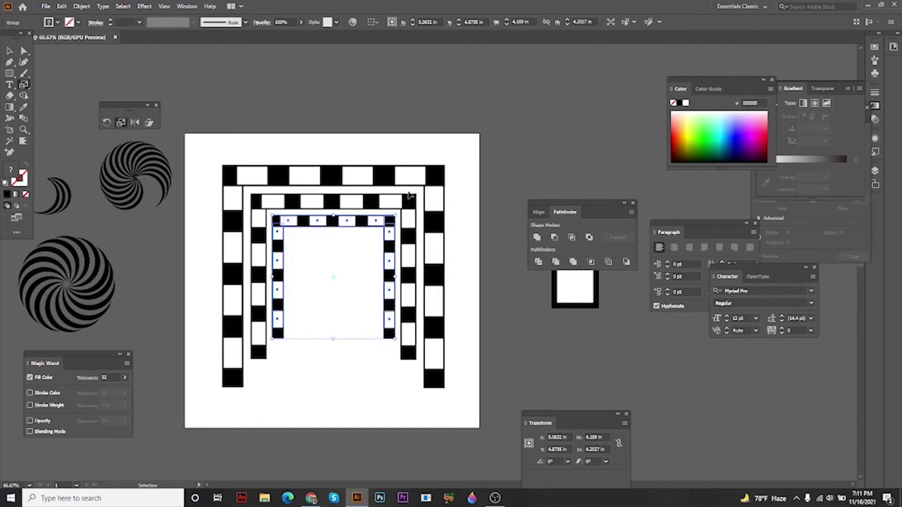
key("ctrl+d")
key("ctrl+d")
key("ctrl+d")
key("ctrl+d")
key("ctrl+d")
key("ctrl+d")
key("ctrl+d")
key("ctrl+d")
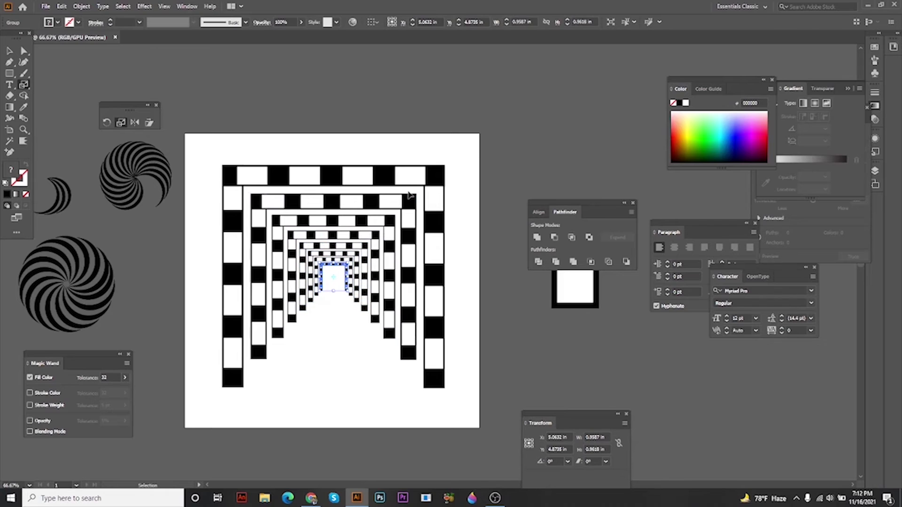
key("ctrl+d")
key("ctrl+d")
key("ctrl+d")
key("ctrl+d")
key("ctrl+d")
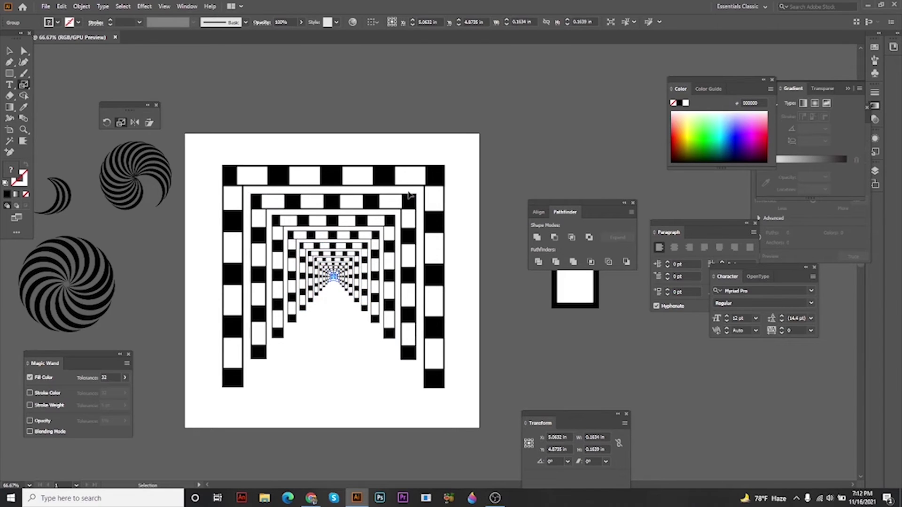
key("ctrl+d")
left_click(9, 51)
scroll(336, 327, "up", 2)
left_click(341, 329)
Step: Try turning the whole set of nested arches upside down in place, and undo it
scroll(336, 217, "up", 20)
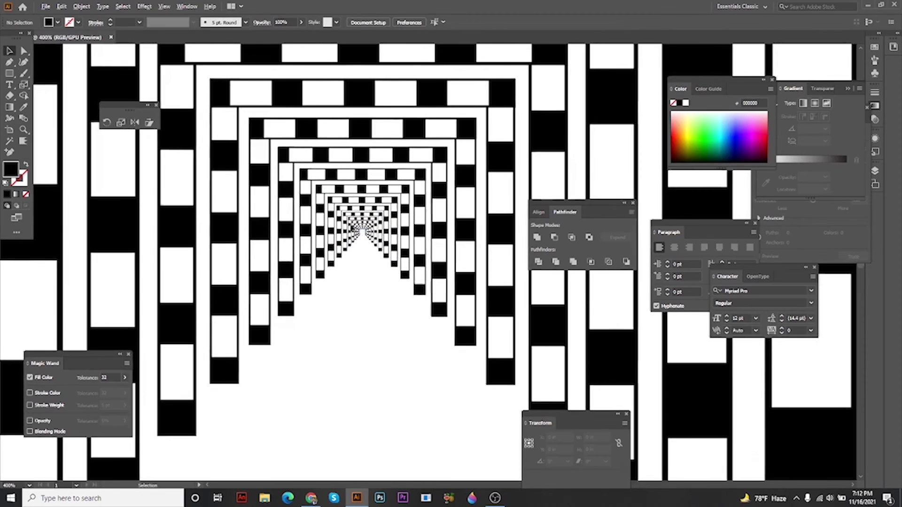
scroll(435, 238, "down", 15)
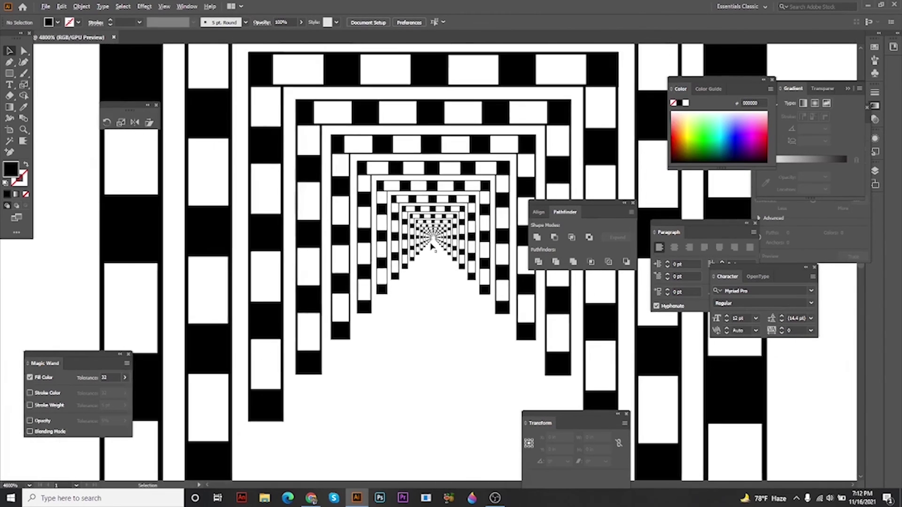
scroll(433, 244, "up", 3)
scroll(433, 244, "down", 5)
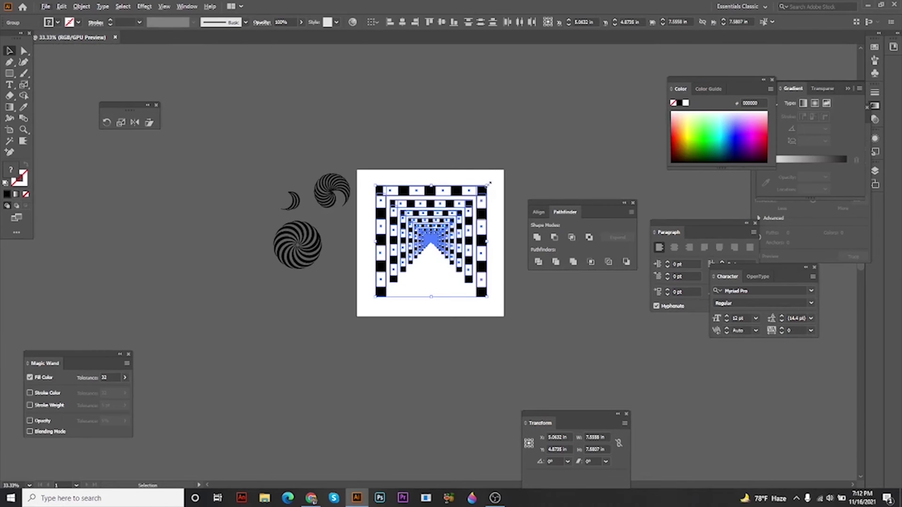
left_click_drag(490, 182, 373, 297)
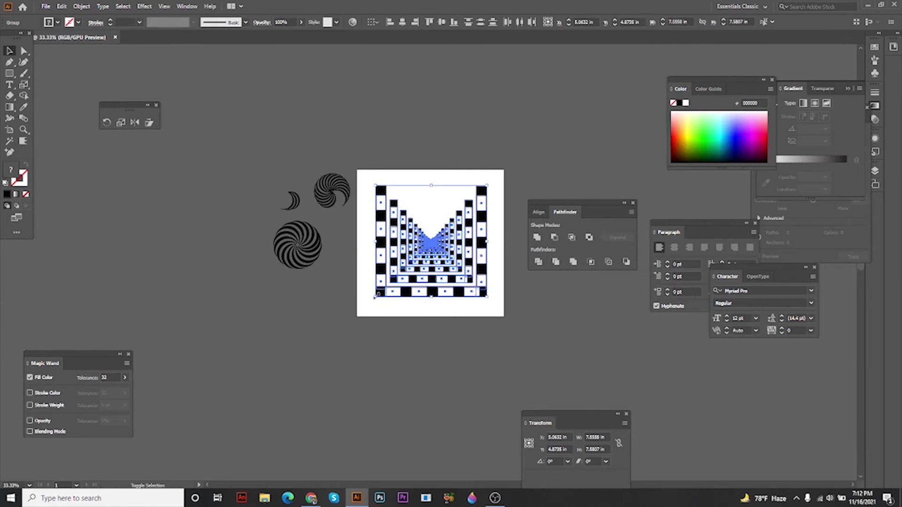
key("ctrl+z")
Step: Duplicate the nested arches, flip the copy upside down, and place it over the original so the arches close into squares
left_click_drag(436, 215, 314, 400, "alt")
right_click(424, 361)
left_click(443, 404)
key("space")
left_click_drag(383, 360, 407, 234)
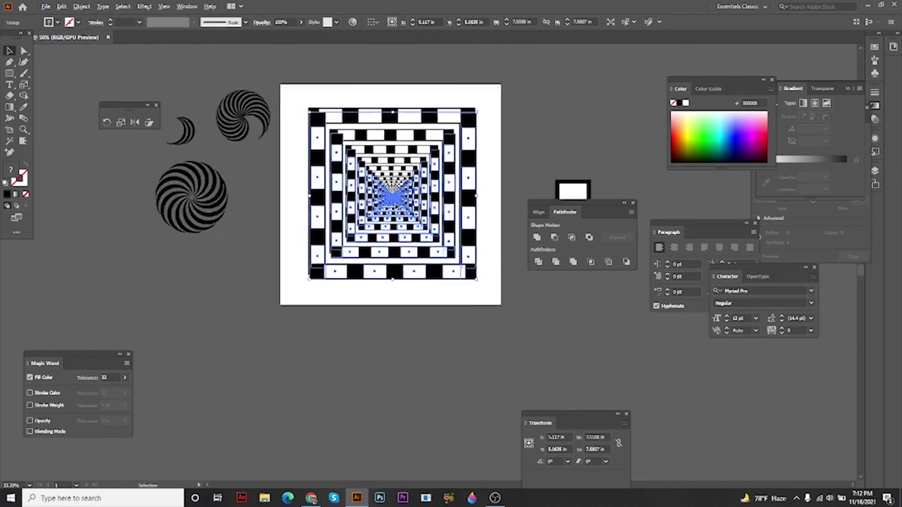
Step: Align the flipped copy precisely with the original arches at about X 5.06 in, Y 4.91 in, and deselect
key("ctrl+equal")
key("ctrl+equal")
scroll(398, 196, "up", 8)
left_click_drag(359, 263, 329, 195)
scroll(329, 195, "up", 8)
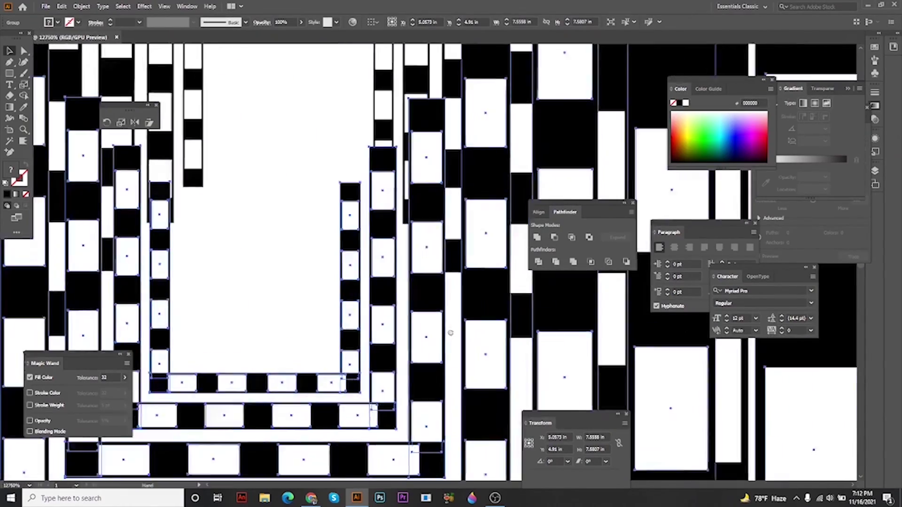
left_click_drag(451, 333, 496, 350)
left_click_drag(400, 265, 430, 237)
key("ctrl+1")
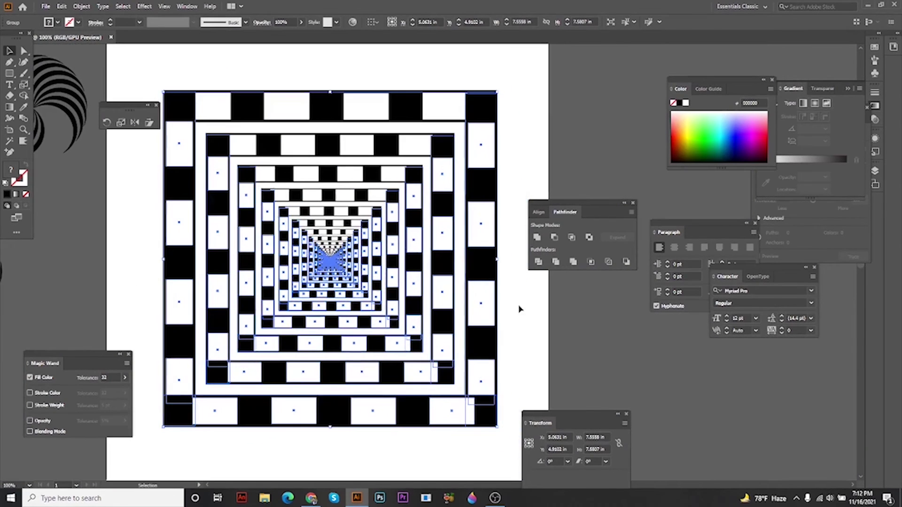
left_click(523, 311)
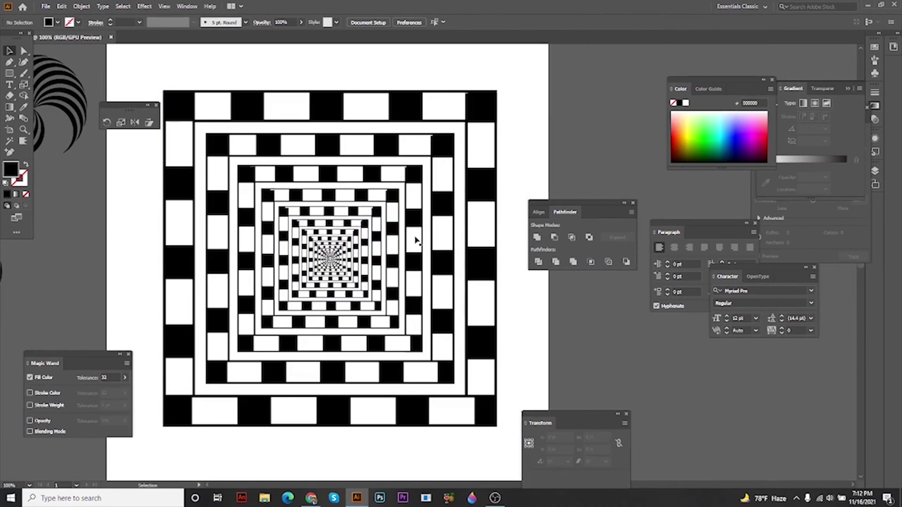
Step: Check the centre of the square tunnel, and move the selected design off the artboard to about X 18.37 in, Y 12.84 in
scroll(284, 257, "up", 9)
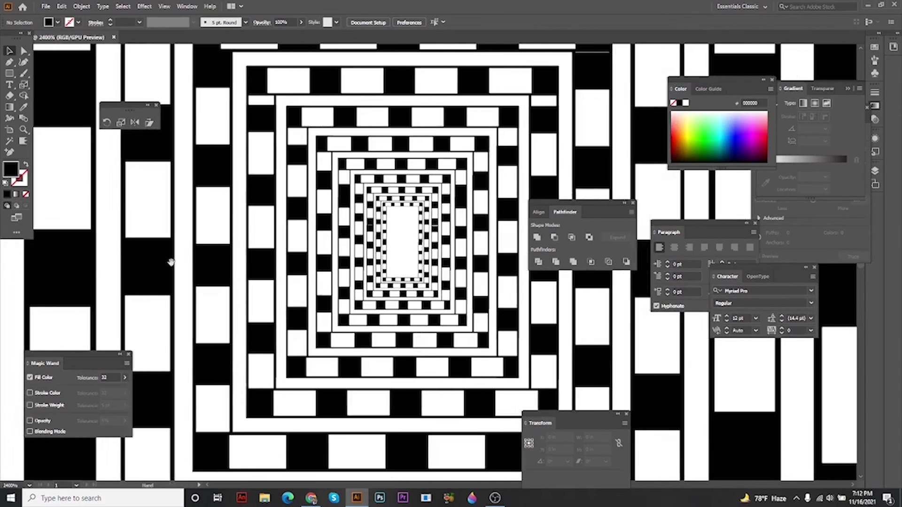
scroll(138, 269, "up", 8)
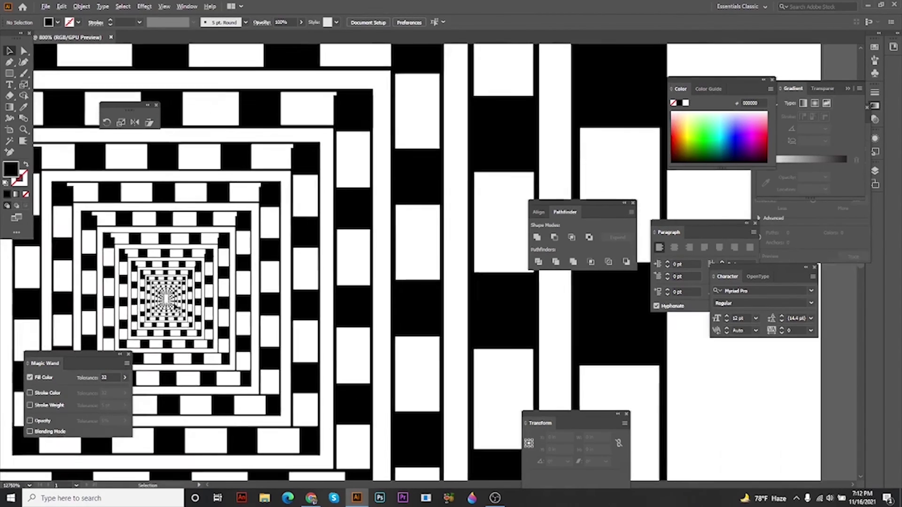
key("ctrl+1")
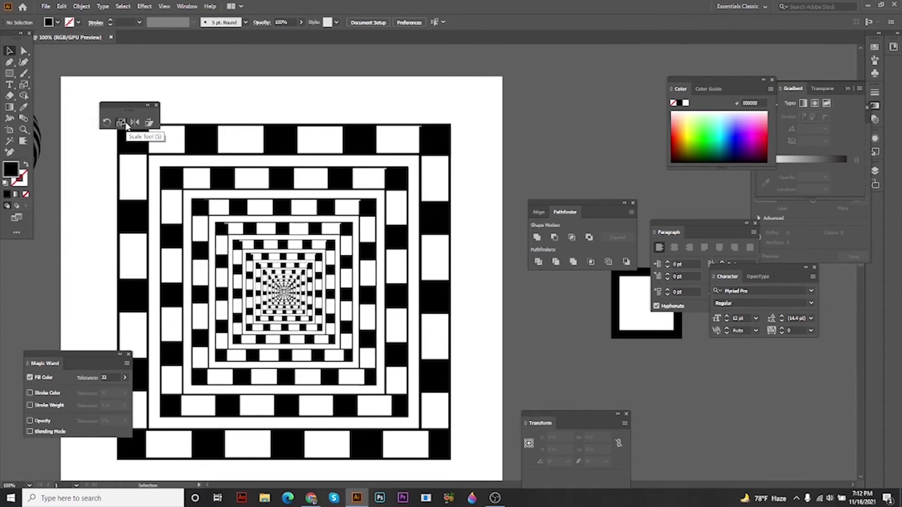
scroll(244, 107, "down", 3)
left_click_drag(292, 266, 293, 267)
left_click_drag(250, 160, 375, 216)
scroll(338, 197, "up", 2)
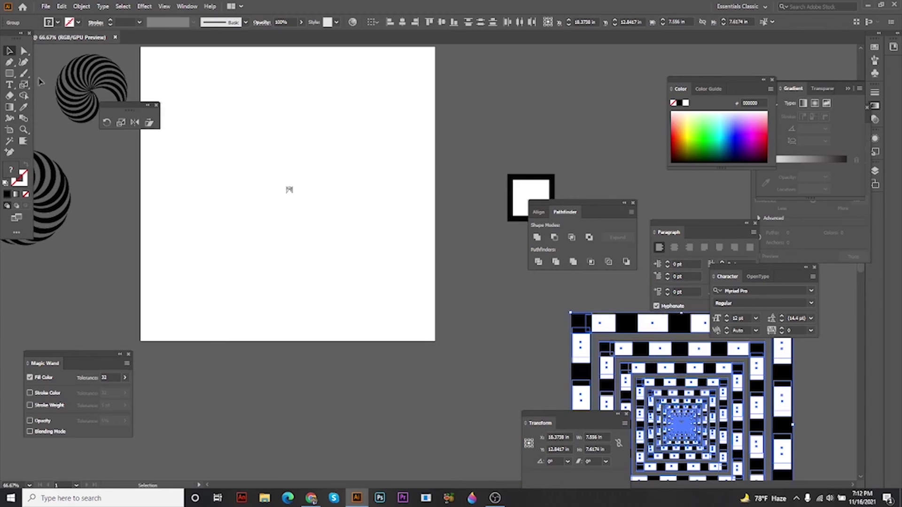
Step: Try drawing a curved path across the empty artboard with the Pen tool
left_click(25, 85)
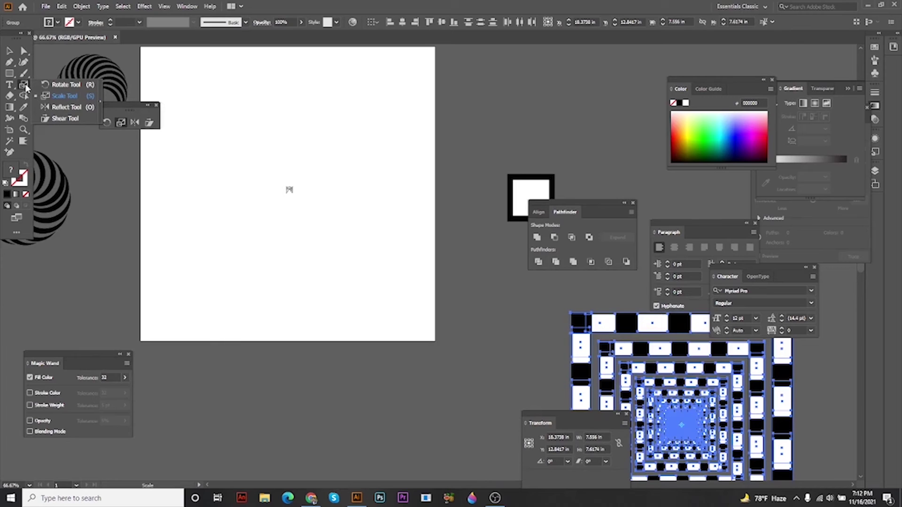
left_click(66, 107)
left_click(8, 75)
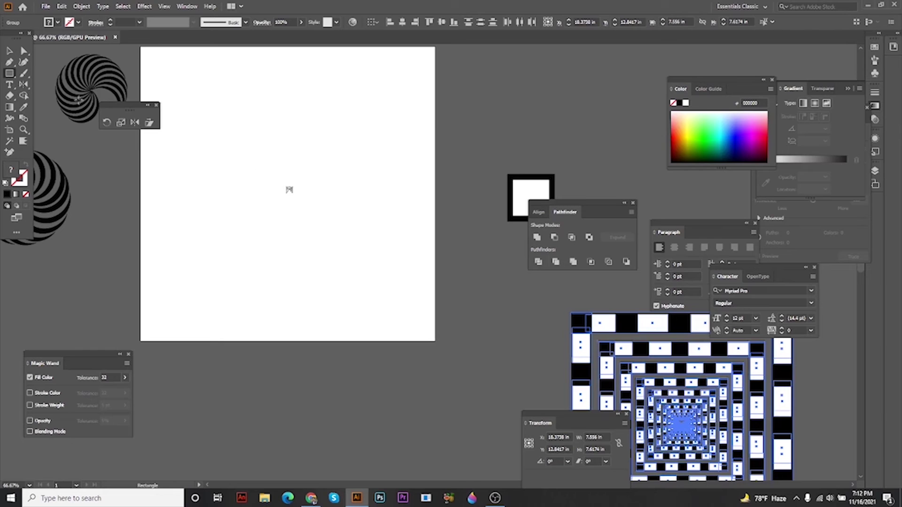
left_click(11, 64)
left_click(325, 189)
left_click_drag(322, 174, 252, 215)
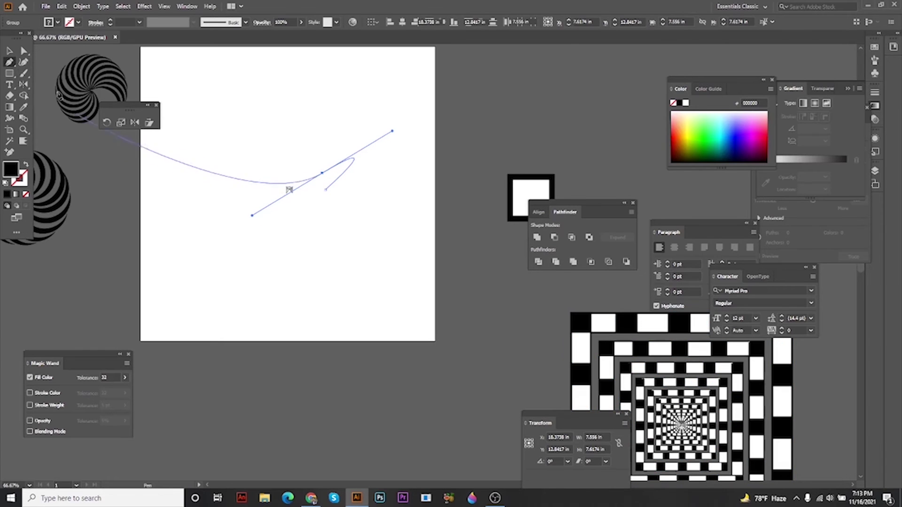
Step: Delete the trial curve together with the tiny leftover pieces on the artboard
left_click(10, 52)
left_click_drag(200, 103, 356, 203)
key("Delete")
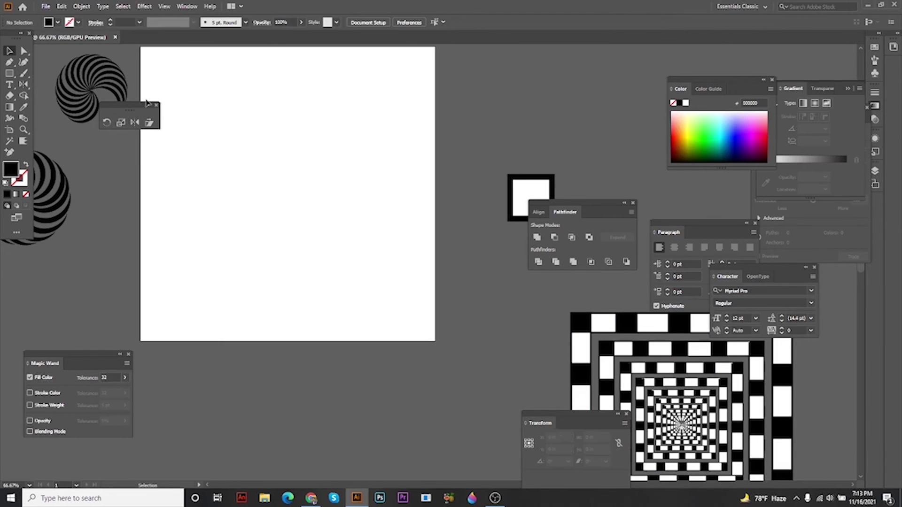
Step: Bring one crescent from the partial swirl onto the artboard, rotate it so it arches upward, and select it
left_click_drag(119, 88, 289, 168)
scroll(289, 167, "up", 2)
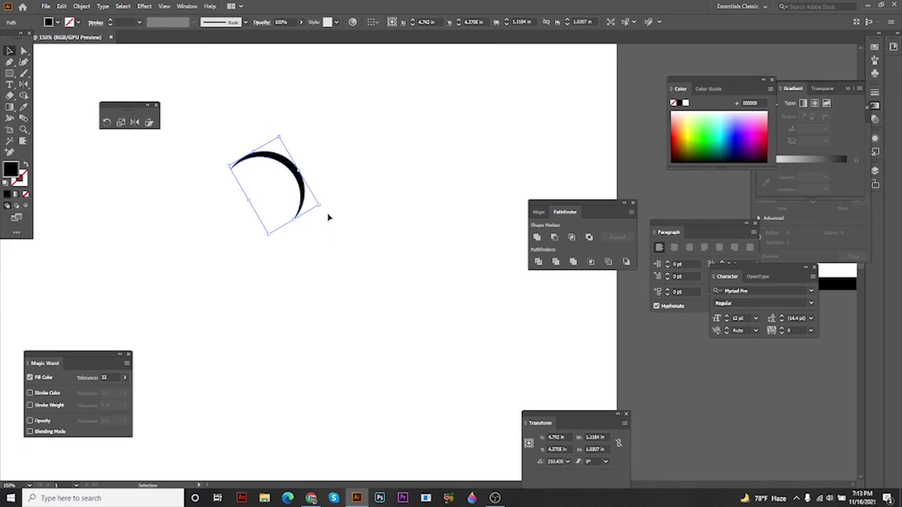
left_click_drag(324, 207, 333, 135)
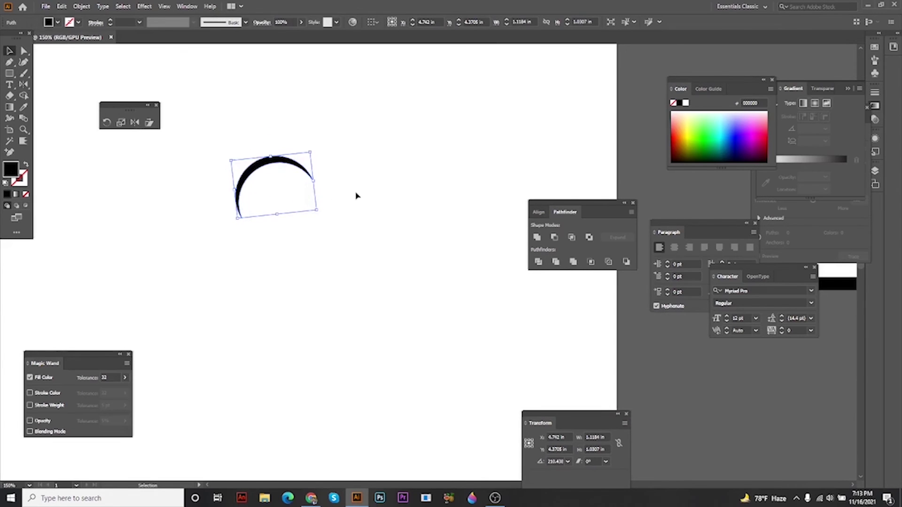
left_click(357, 194)
left_click_drag(257, 179, 346, 198)
left_click(342, 196)
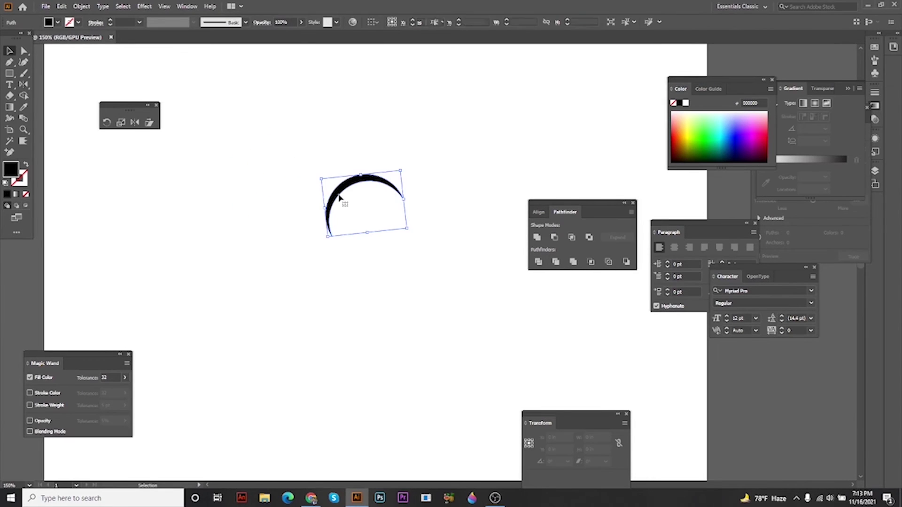
Step: Create a reflected copy of the crescent about its lower tip so the two crescents cross
left_click(135, 123)
scroll(365, 208, "up", 2)
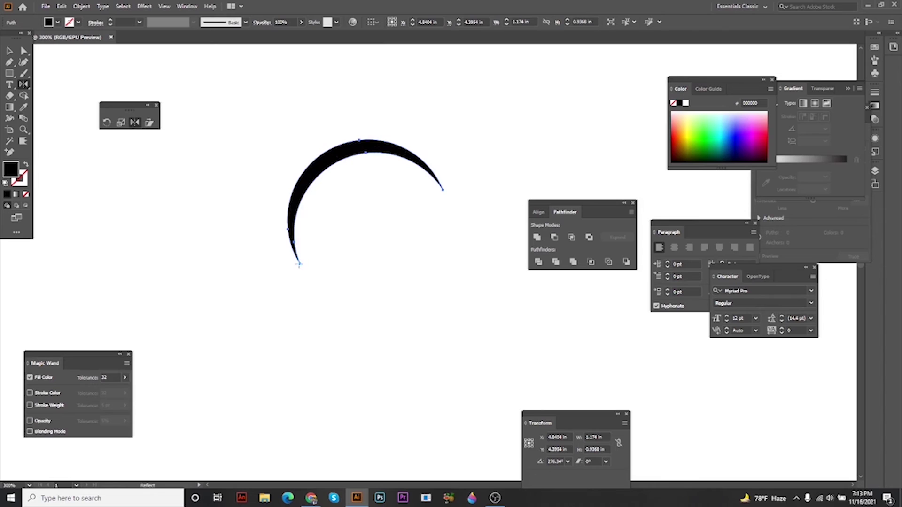
left_click_drag(353, 155, 289, 173)
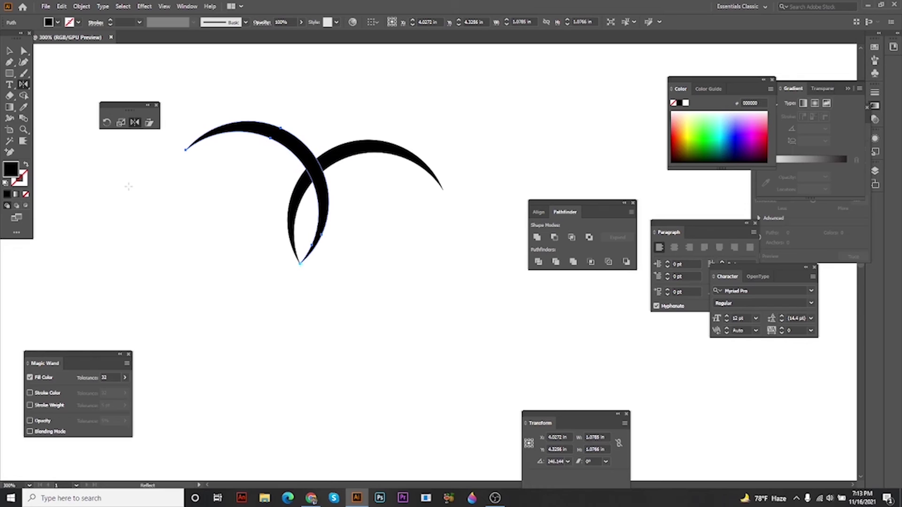
Step: Delete both crossed crescents from the artboard
left_click(12, 53)
scroll(324, 122, "down", 1)
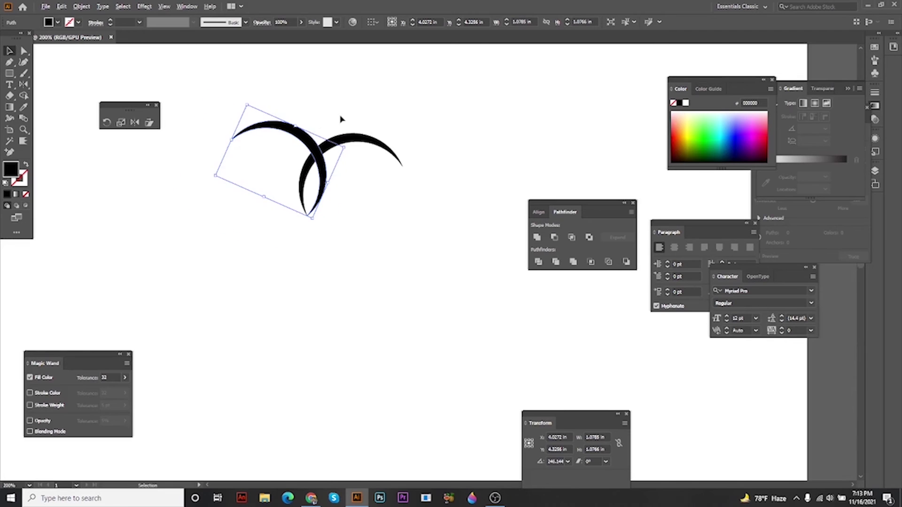
left_click_drag(323, 121, 238, 200)
key("Delete")
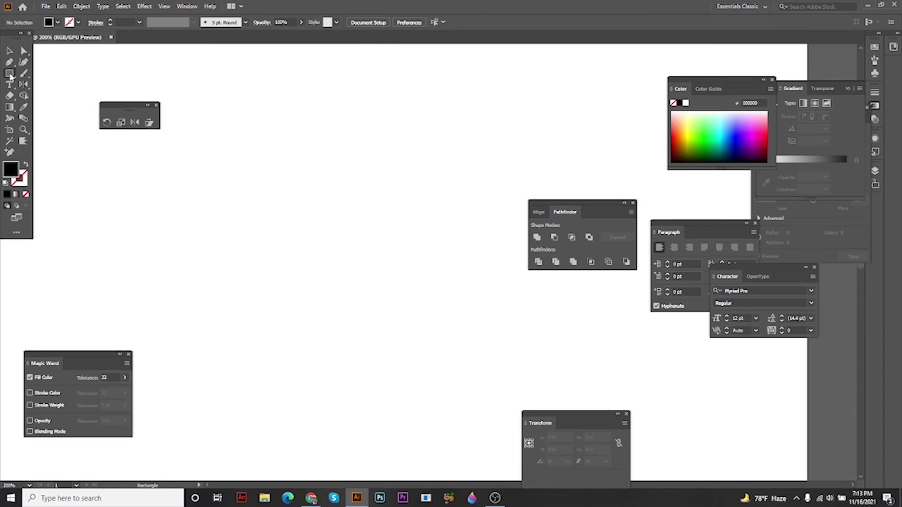
Step: Draw a tall, narrow black rectangle about 0.40 in wide and 5.21 in high near the artboard's left edge
left_click(11, 76)
scroll(206, 236, "down", 2)
left_click_drag(175, 198, 320, 269)
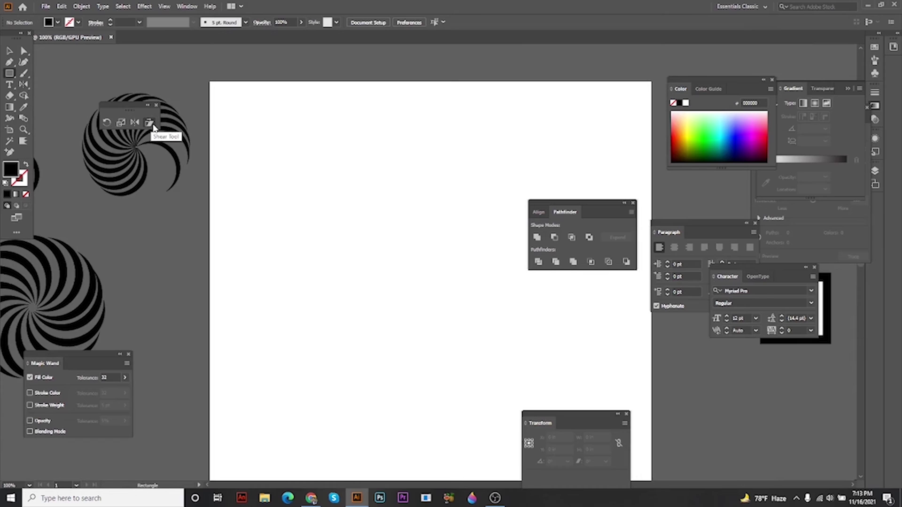
scroll(263, 155, "down", 2)
scroll(262, 170, "up", 2)
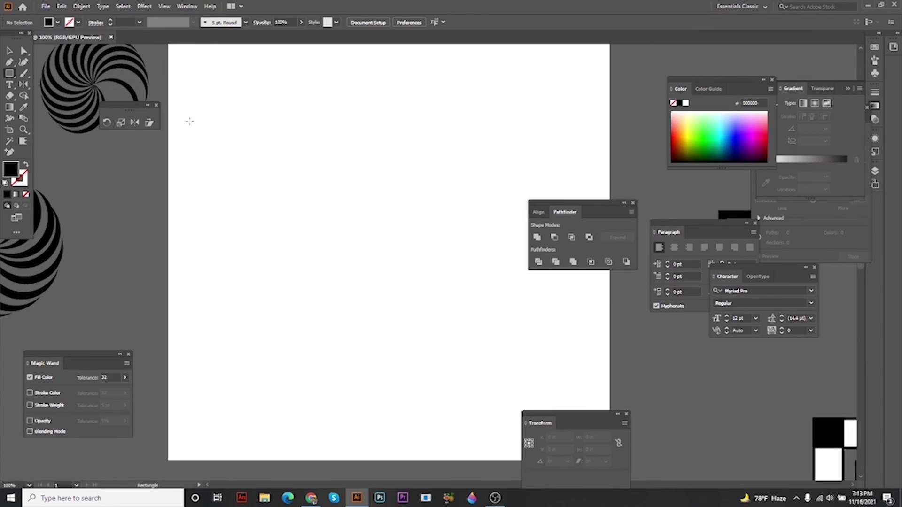
left_click_drag(196, 120, 215, 350)
key("v")
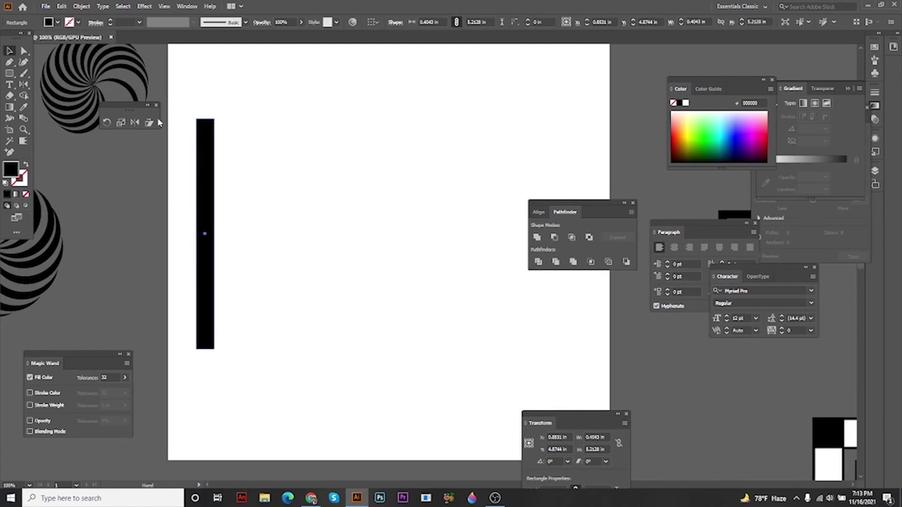
Step: Duplicate the black bar to the right with a small gap and repeat the copy until there are seven bars
scroll(213, 177, "down", 1)
left_click_drag(199, 176, 224, 177)
key("ctrl+d")
key("ctrl+d")
key("ctrl+d")
key("ctrl+d")
key("ctrl+d")
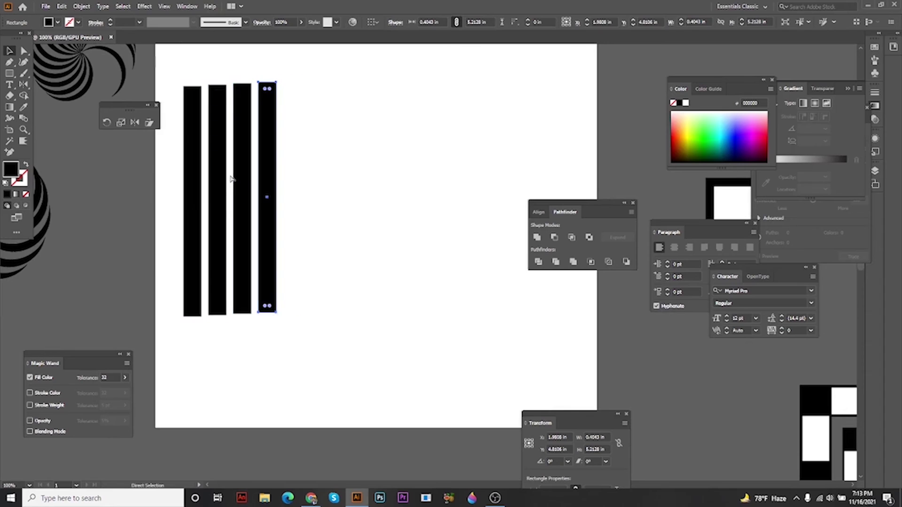
Step: Select all seven bars and align their top edges
left_click(431, 138)
left_click_drag(397, 129, 194, 206)
scroll(287, 107, "up", 2)
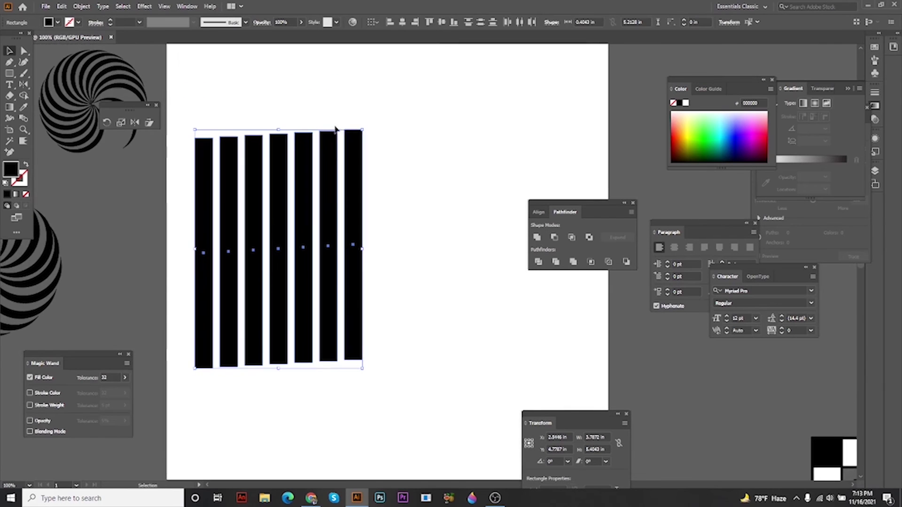
left_click_drag(401, 89, 240, 160)
left_click(353, 99)
left_click(250, 147)
left_click_drag(243, 122, 227, 151)
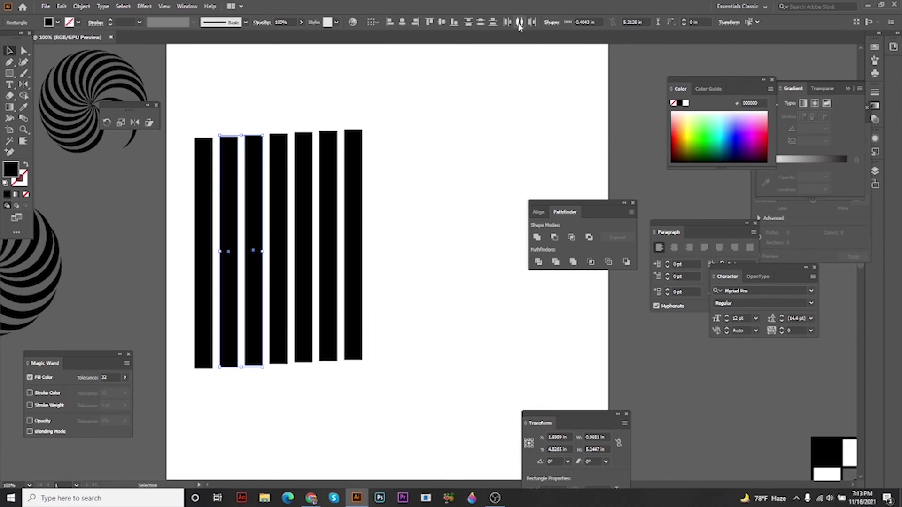
left_click_drag(419, 74, 156, 273)
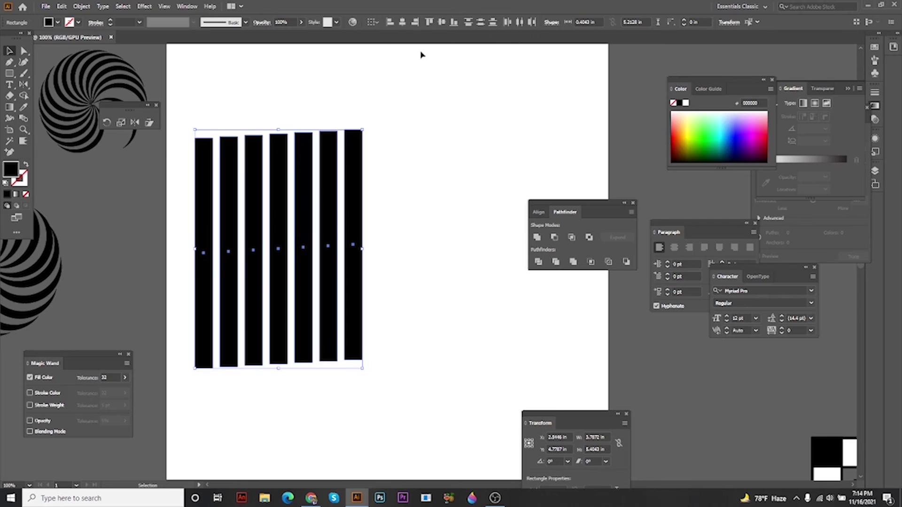
left_click(429, 22)
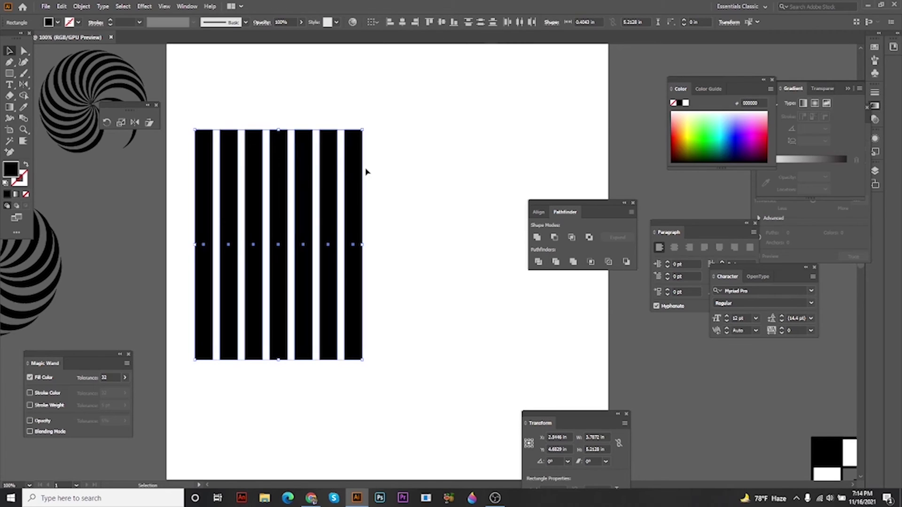
Step: Move the seven bars toward the artboard's middle and shear them into a slanted striped floor about 13.17 in wide and 2.75 in high
left_click_drag(352, 194, 404, 200)
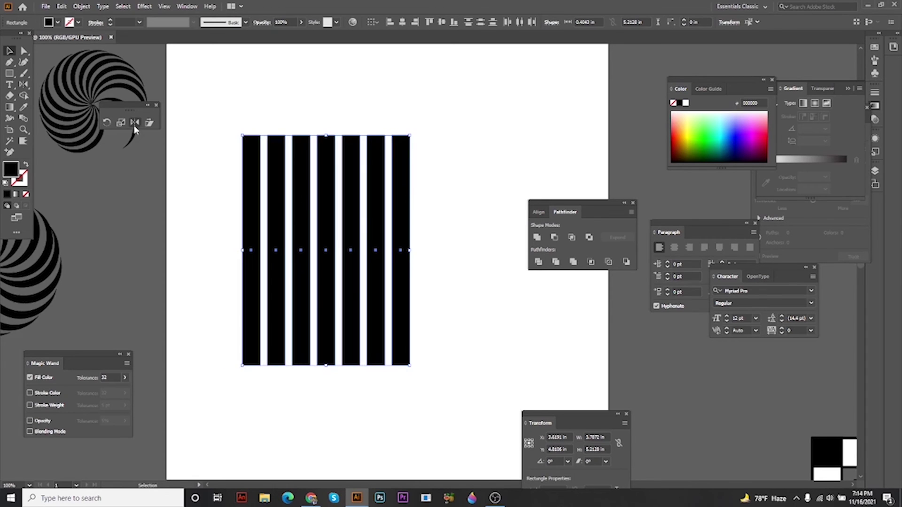
left_click(149, 123)
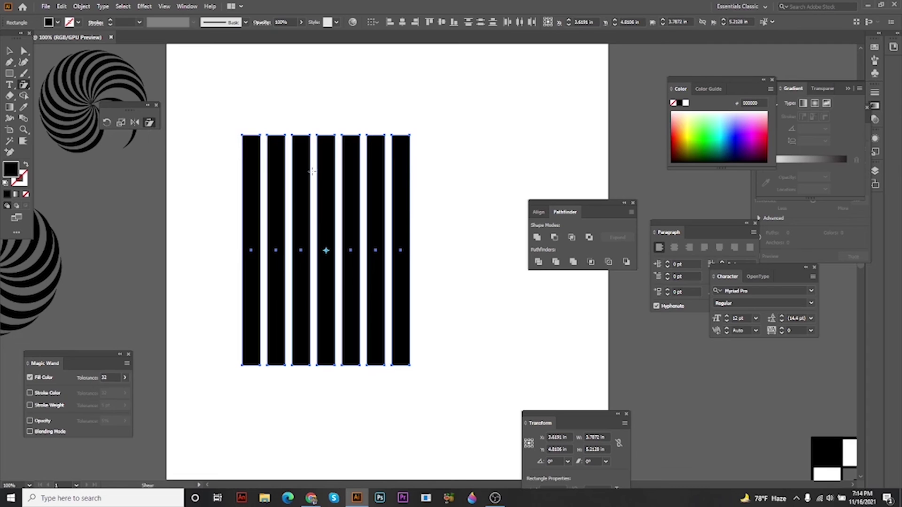
left_click(11, 52)
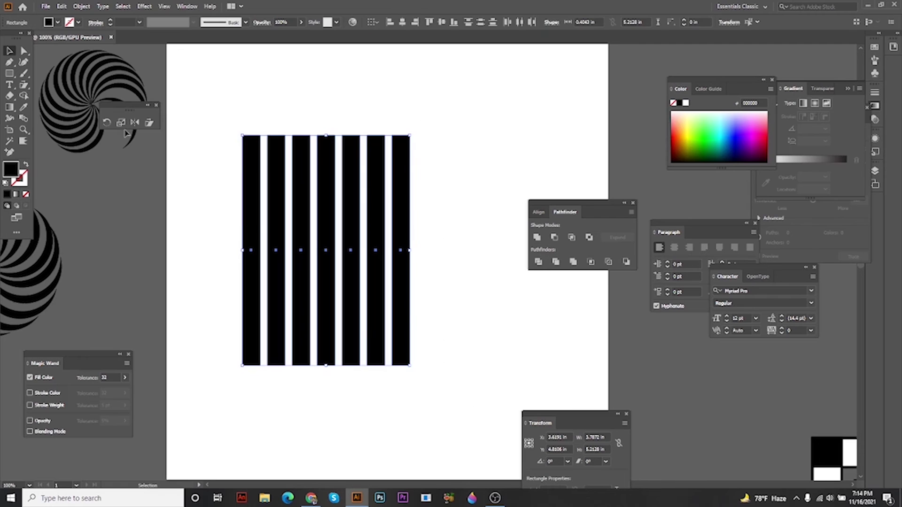
left_click(148, 123)
left_click_drag(346, 182, 376, 197)
left_click_drag(338, 243, 394, 251)
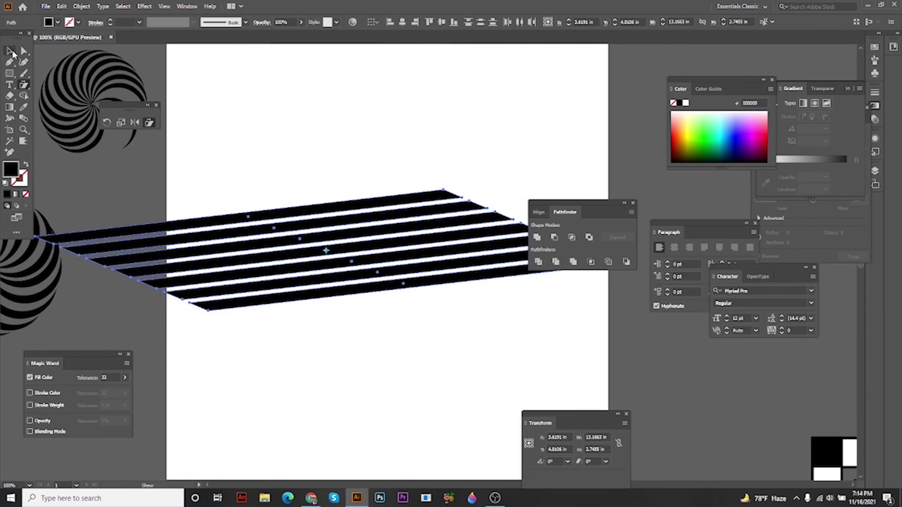
Step: Scale the striped floor down proportionally and place it within the artboard
left_click(10, 51)
left_click_drag(268, 120, 236, 114)
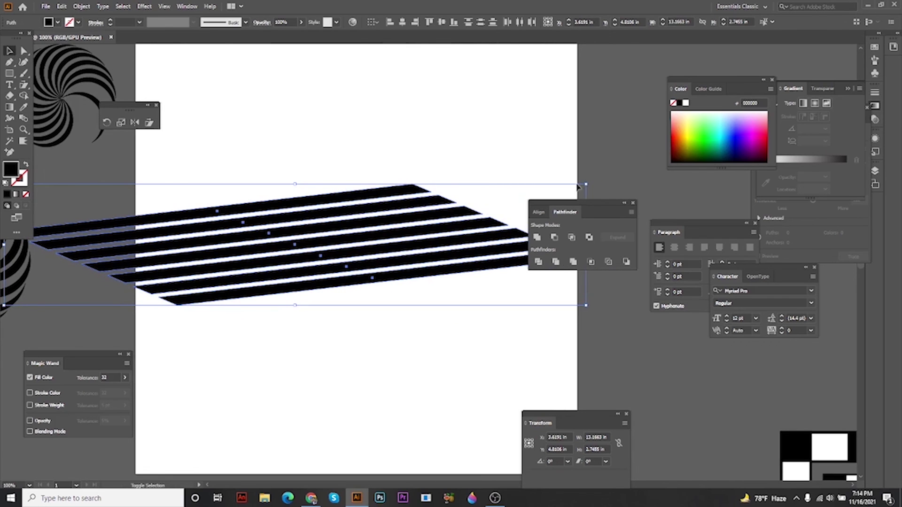
left_click_drag(587, 185, 468, 208)
left_click_drag(358, 231, 402, 226)
left_click(356, 322)
scroll(179, 227, "up", 2)
left_click_drag(178, 228, 249, 217)
scroll(233, 209, "down", 2)
left_click_drag(232, 209, 163, 211)
scroll(153, 197, "up", 1)
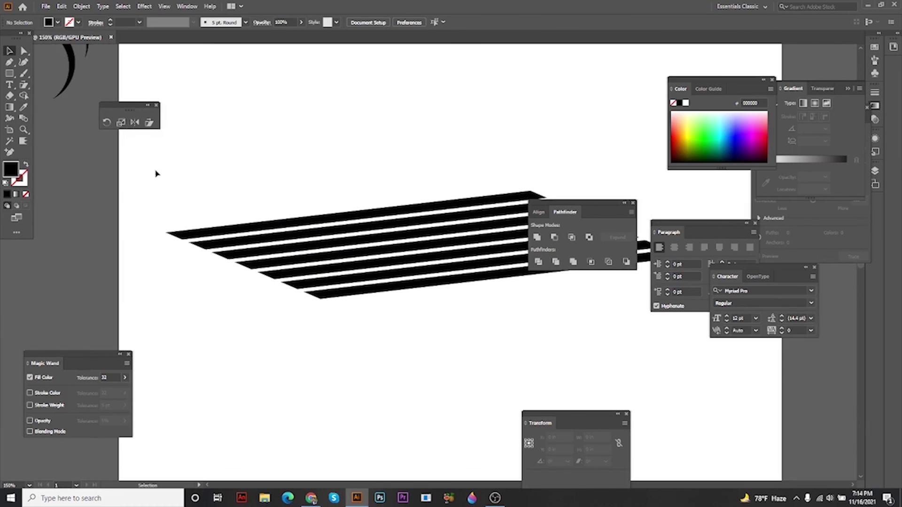
Step: Draw a thin black post about 0.17 in wide and 1.55 in high rising from the striped floor's leftmost corner
left_click(9, 74)
left_click_drag(166, 152, 182, 174)
left_click_drag(176, 133, 187, 248)
key("ctrl+z")
left_click_drag(184, 155, 195, 257)
key("v")
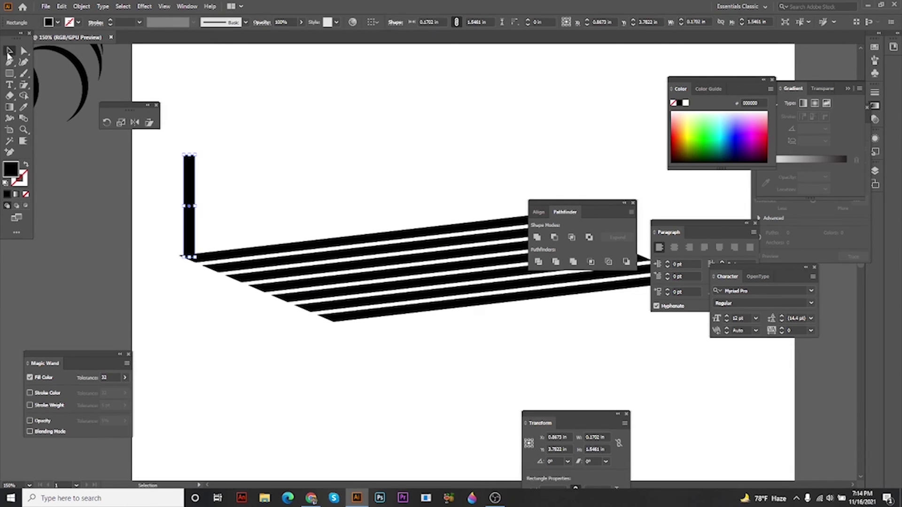
Step: Nudge the post left so its base meets the striped floor's leftmost corner, and activate the Pen tool
scroll(169, 175, "up", 1)
left_click_drag(203, 218, 197, 217)
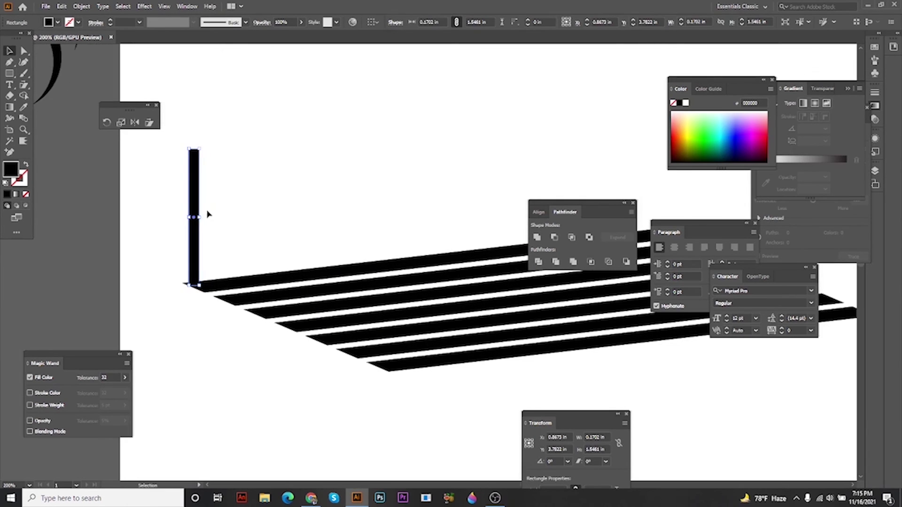
left_click(198, 202)
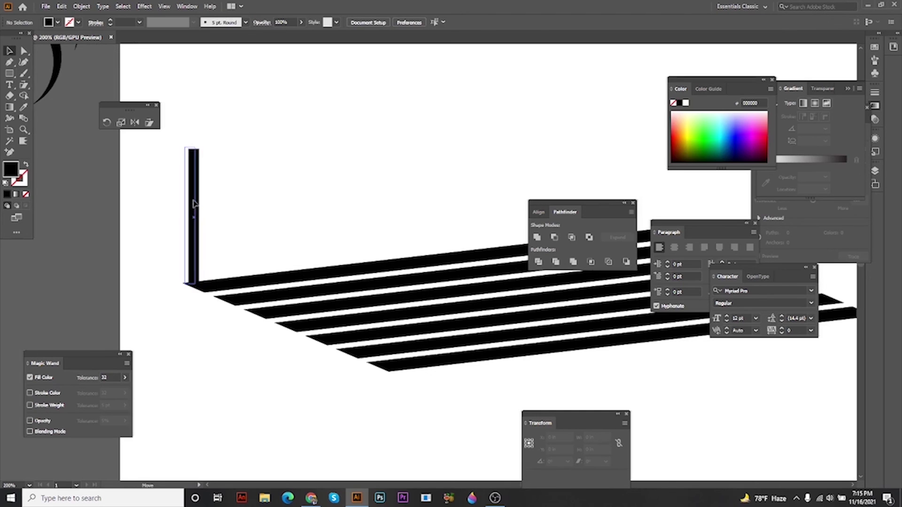
scroll(263, 186, "left", 2)
left_click(10, 62)
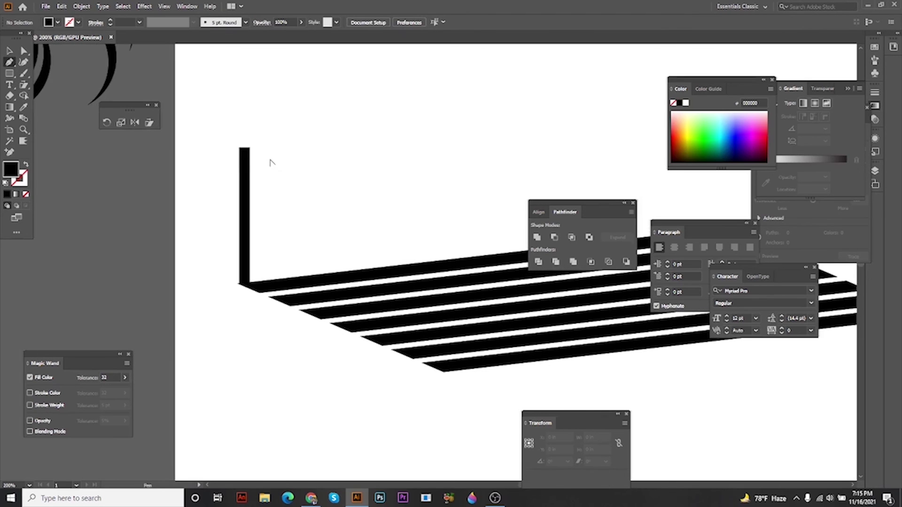
scroll(269, 159, "up", 2)
left_click(229, 138)
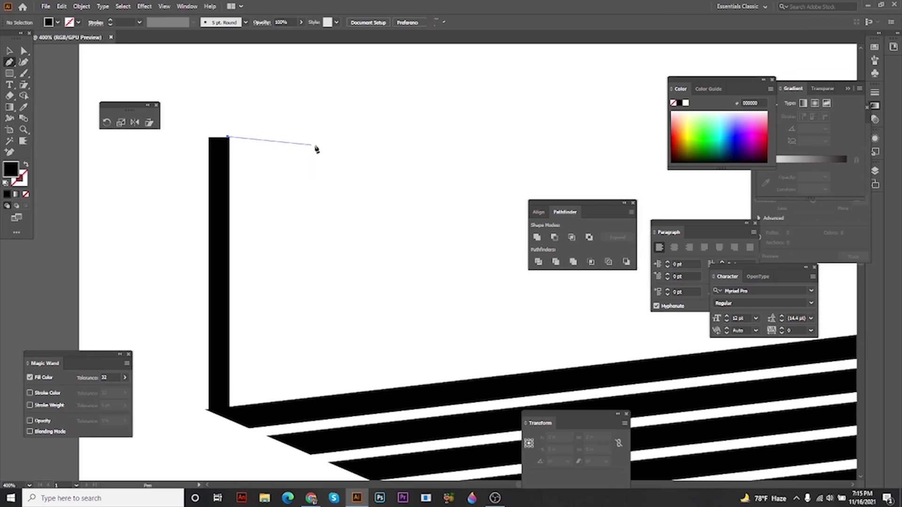
left_click(320, 136, "shift")
key("ctrl+z")
key("ctrl+z")
Step: Draw a closed black triangle from the post's top-left corner, with a horizontal top edge and a slanted underside, as a flag
left_click(211, 137)
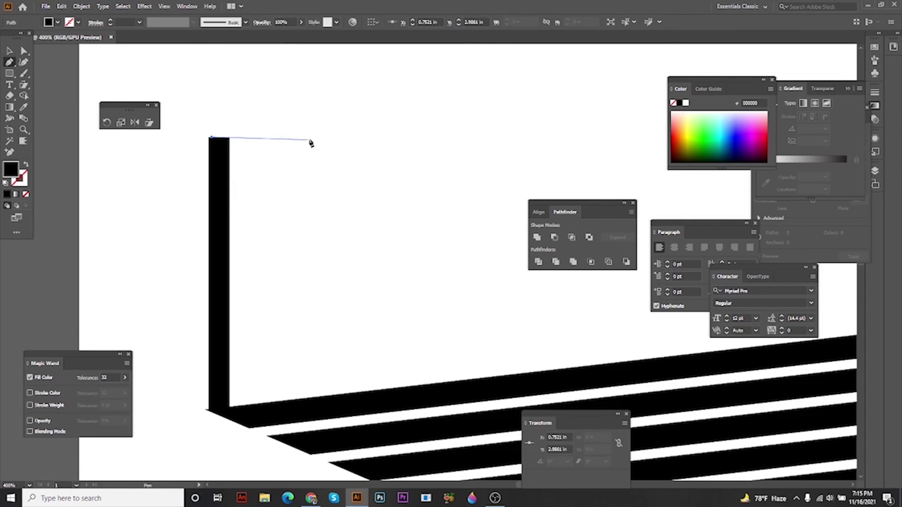
left_click(320, 138)
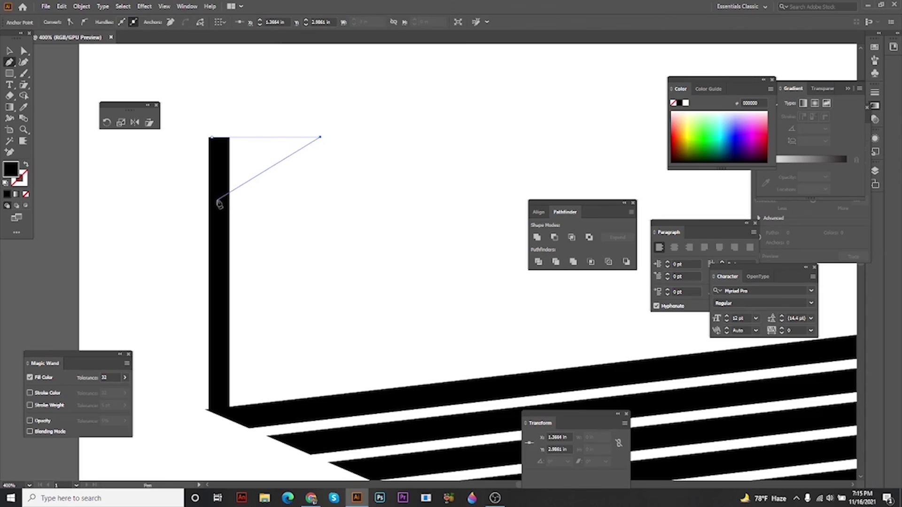
left_click(217, 199)
left_click(211, 138)
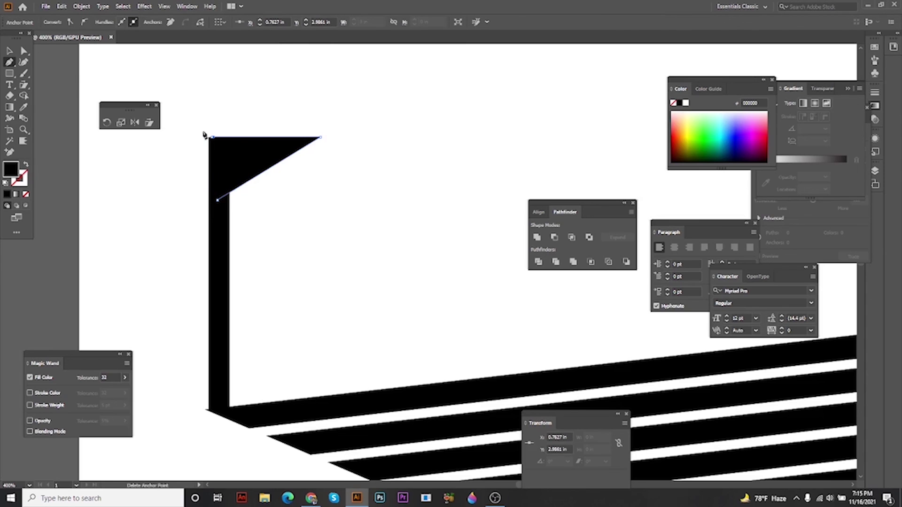
Step: Select the post together with its triangular flag and group them
key("v")
scroll(287, 118, "down", 2)
left_click(282, 136)
right_click(282, 136)
left_click(303, 200)
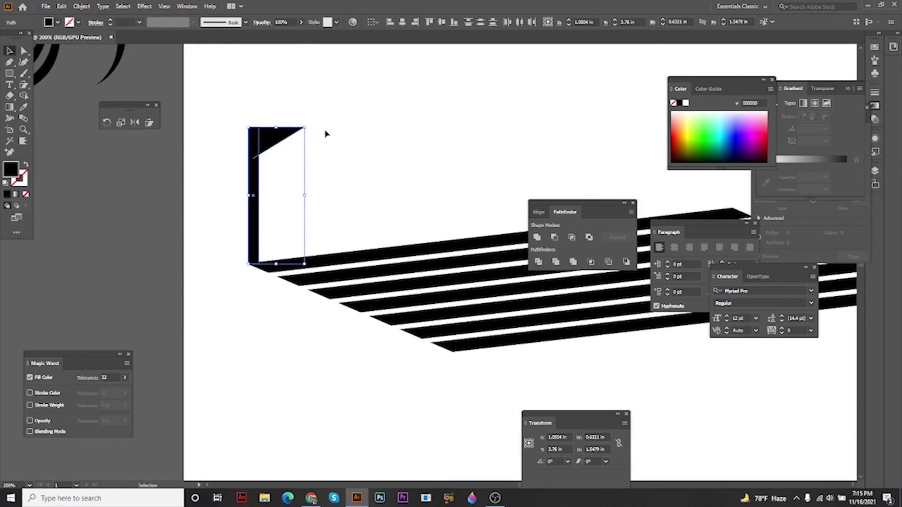
right_click(320, 129)
left_click(346, 190)
left_click(366, 187)
Step: Copy the flag post onto the striped floor's far back corner and its rightmost corner
left_click_drag(371, 186, 274, 176)
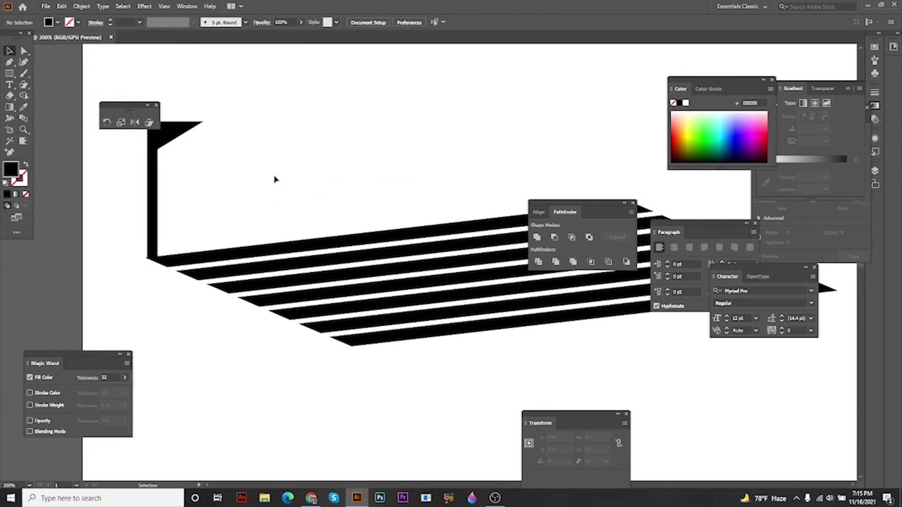
scroll(275, 179, "down", 2)
left_click_drag(218, 181, 182, 194)
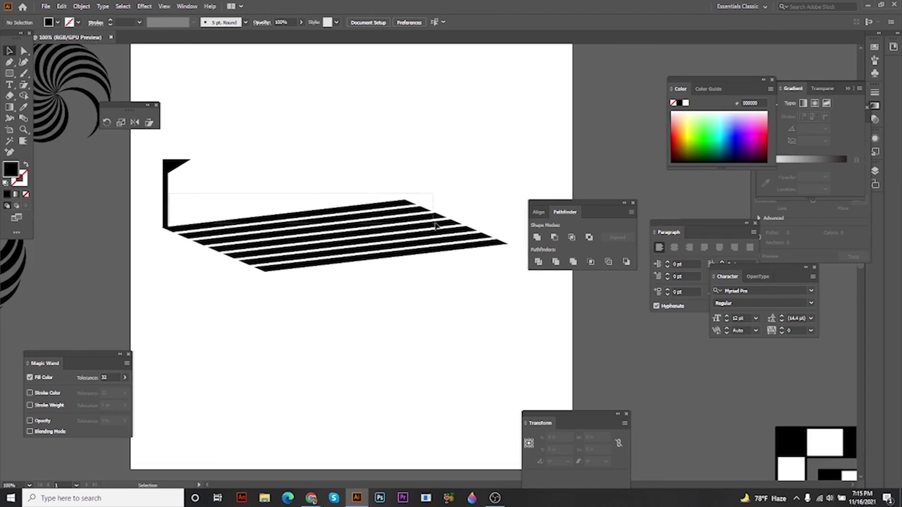
left_click_drag(179, 168, 409, 170)
scroll(510, 188, "up", 2)
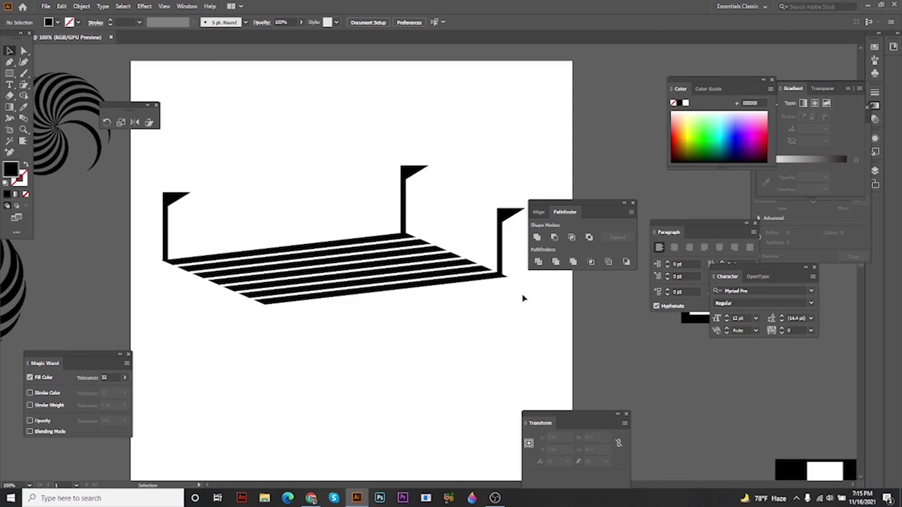
left_click(495, 498)
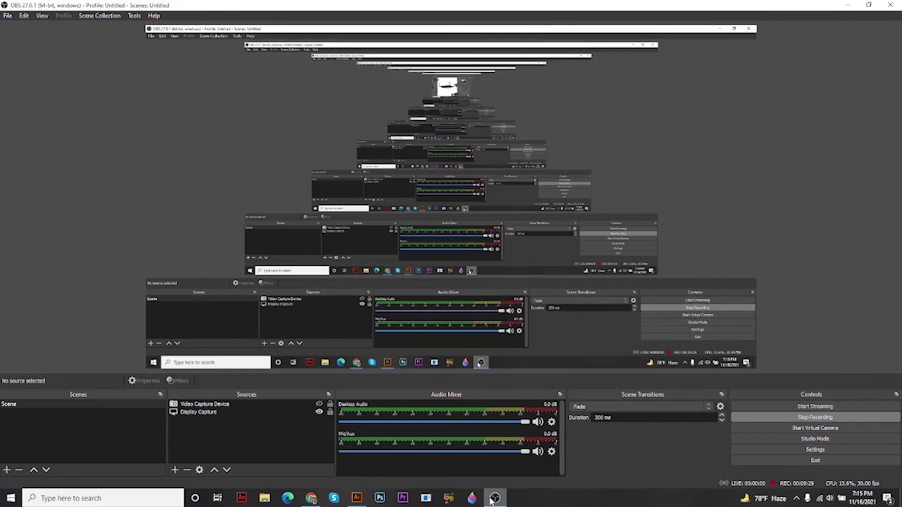